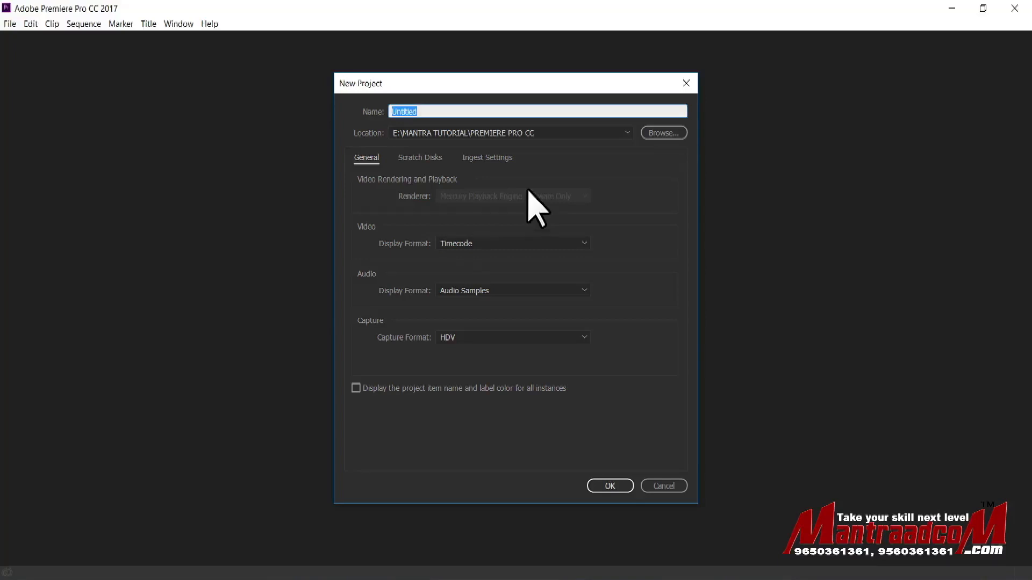
- Choose Timecode as the new project's video display format and Audio Samples as its audio display format
click(493, 245)
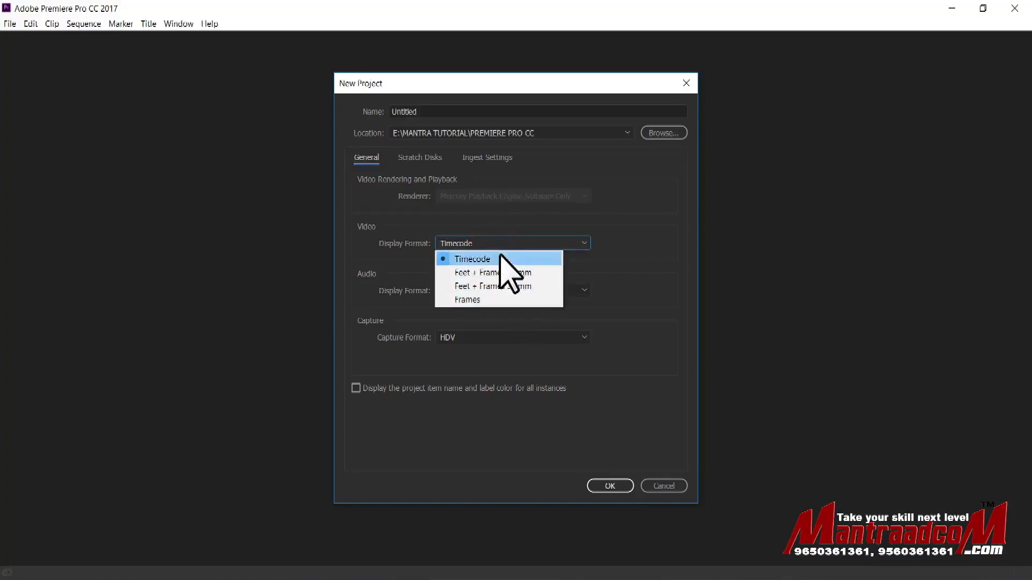
click(501, 258)
click(523, 291)
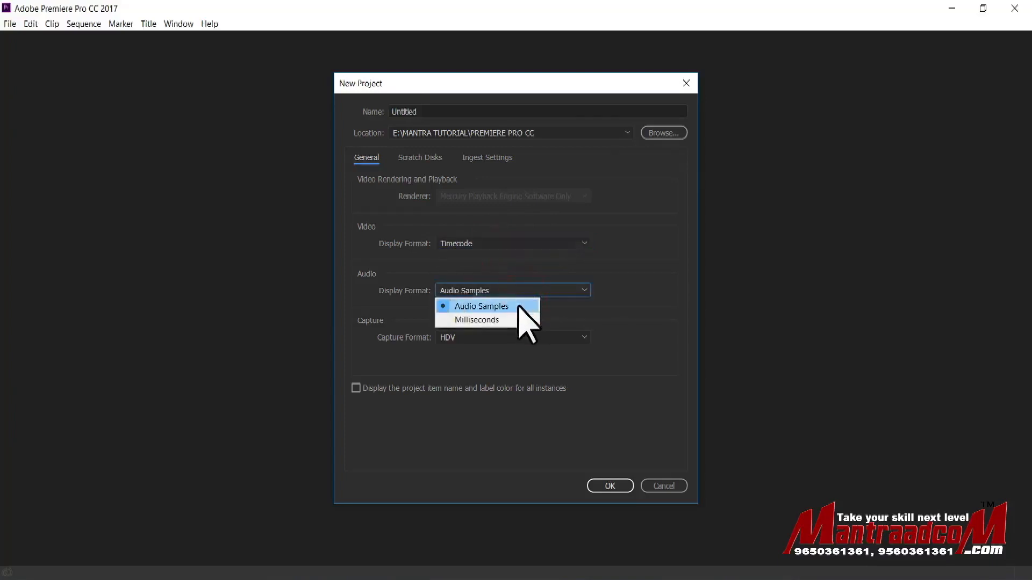
click(524, 307)
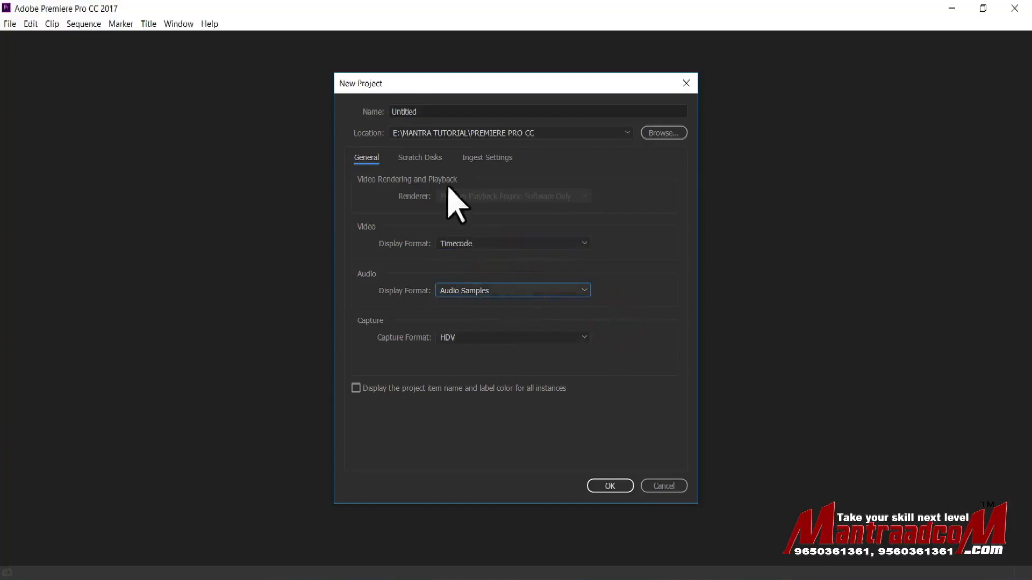
- Review the scratch disks, name the project NEW PROJECT, and create it in E:\MANTRA TUTORIAL\PREMIERE PRO CC
click(429, 158)
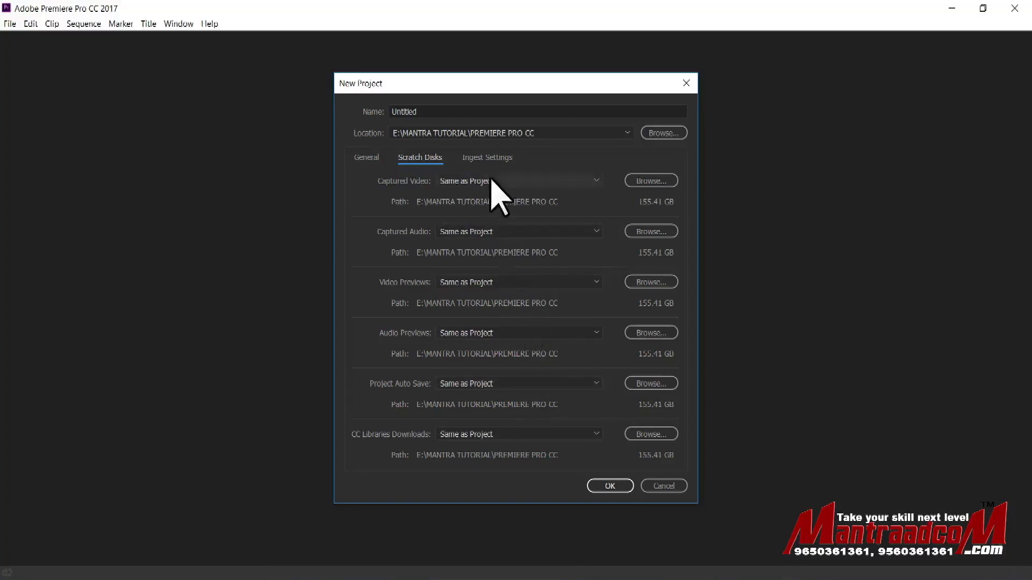
click(610, 485)
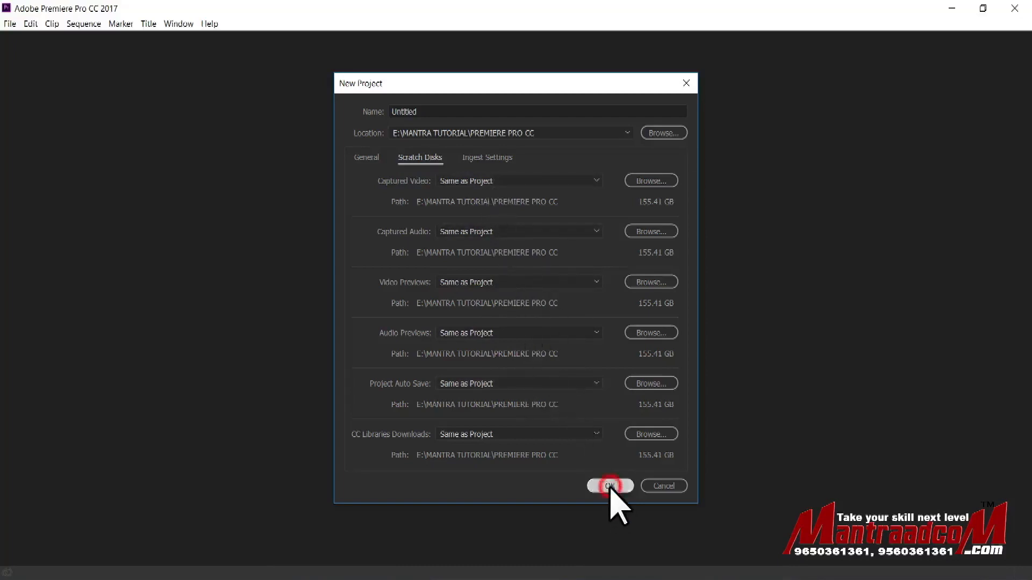
double_click(437, 111)
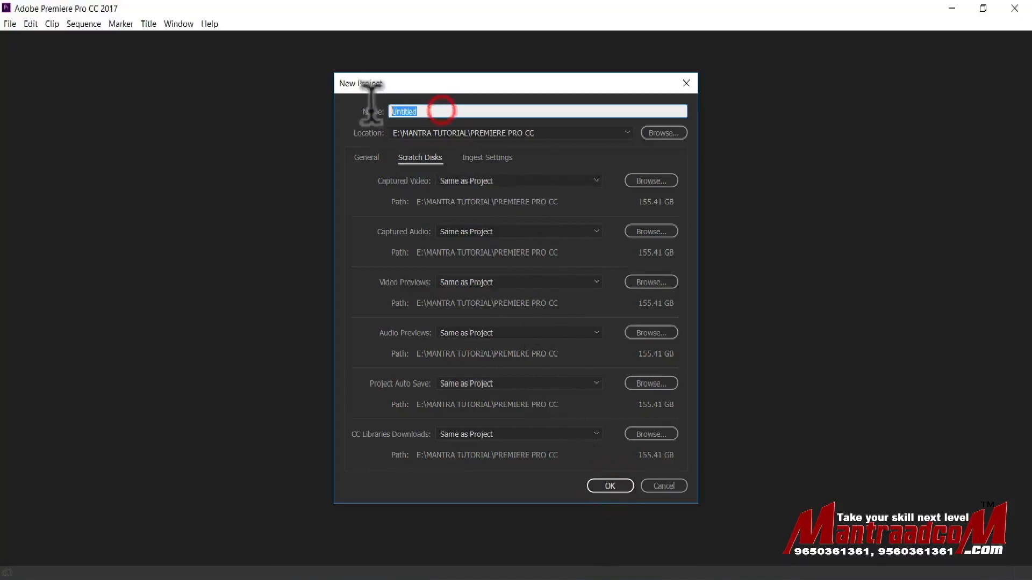
click(553, 134)
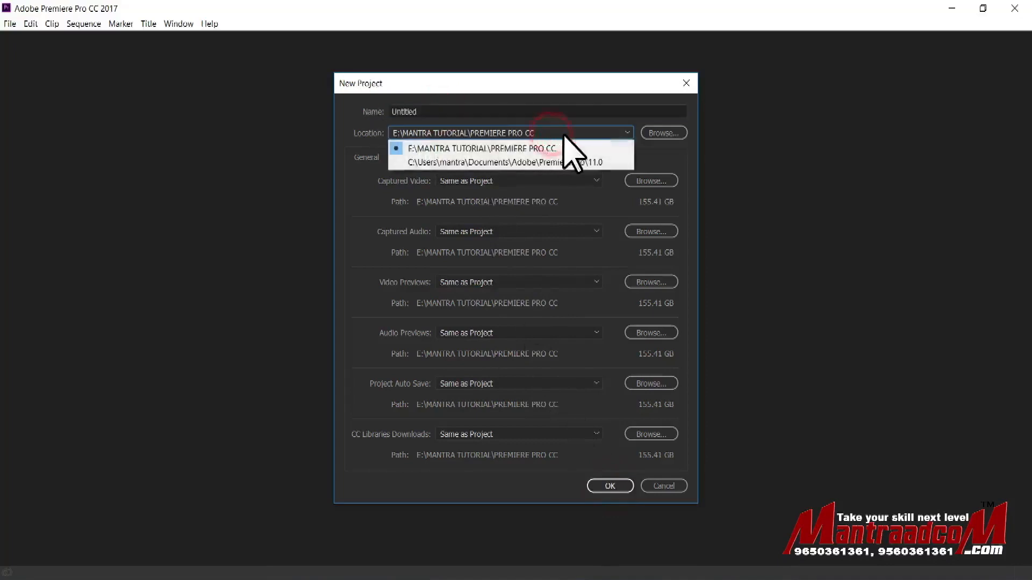
click(540, 132)
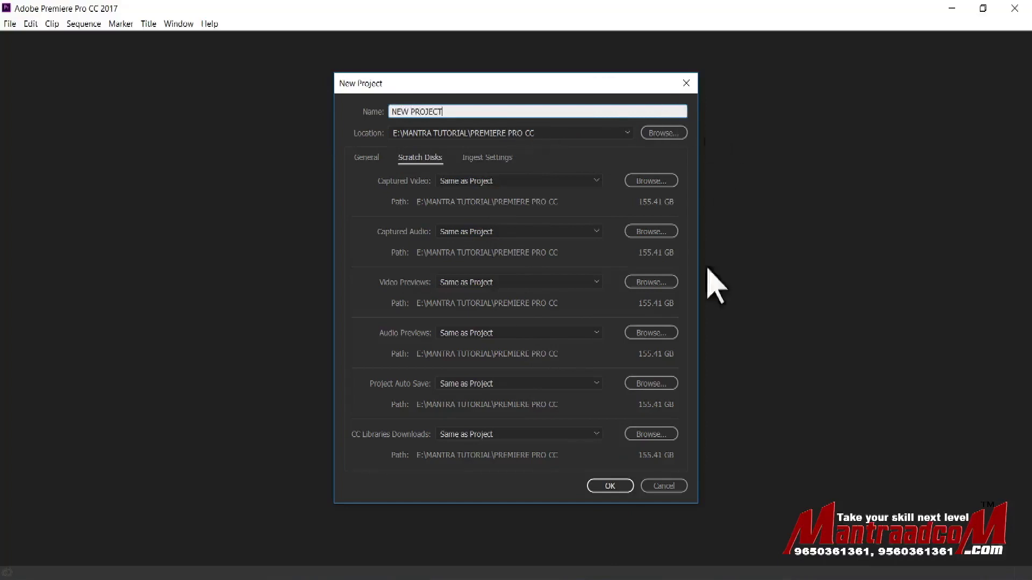
click(617, 486)
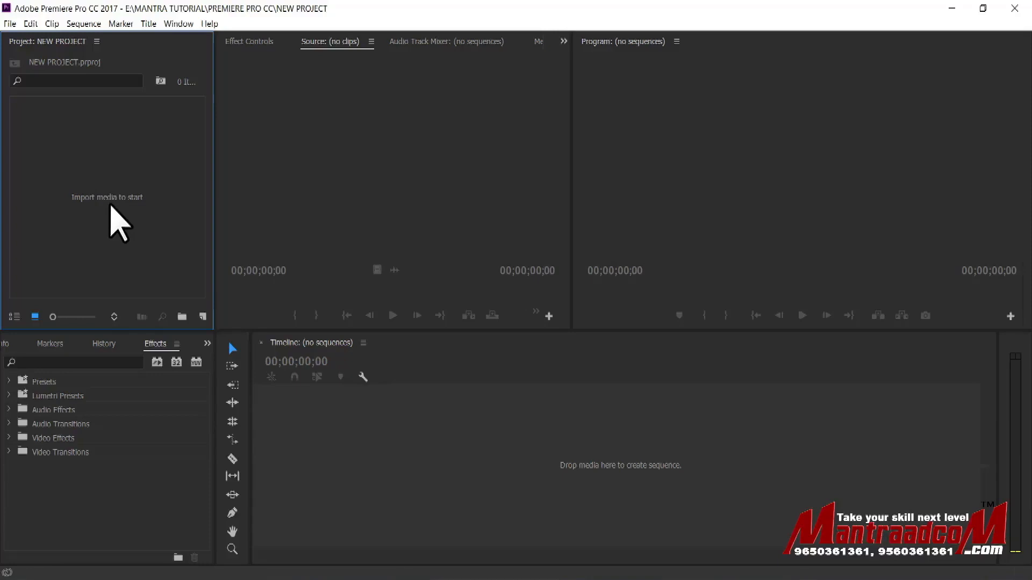
- Start creating a new sequence in the project
click(9, 24)
mouse_move(17, 39)
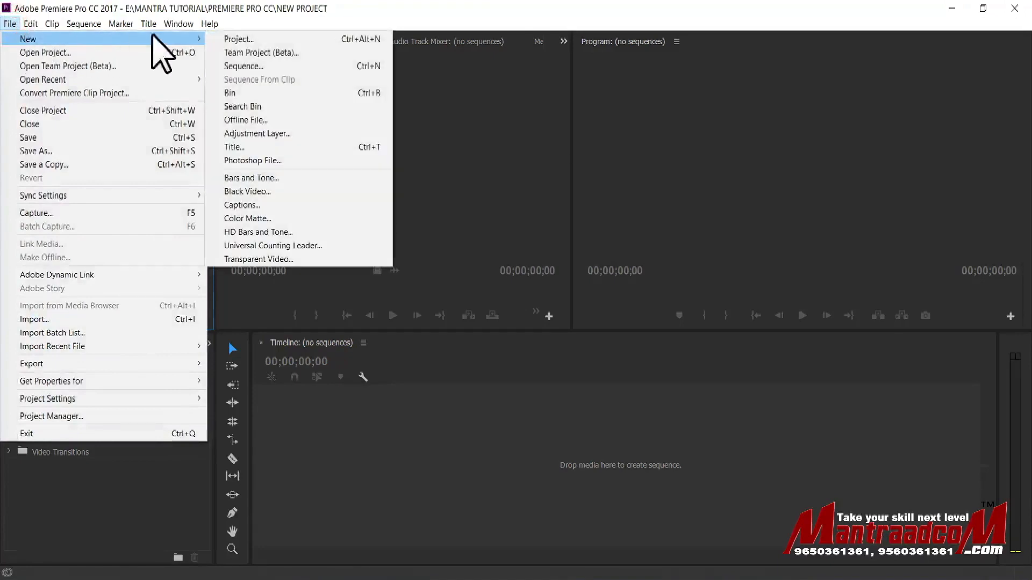
click(213, 66)
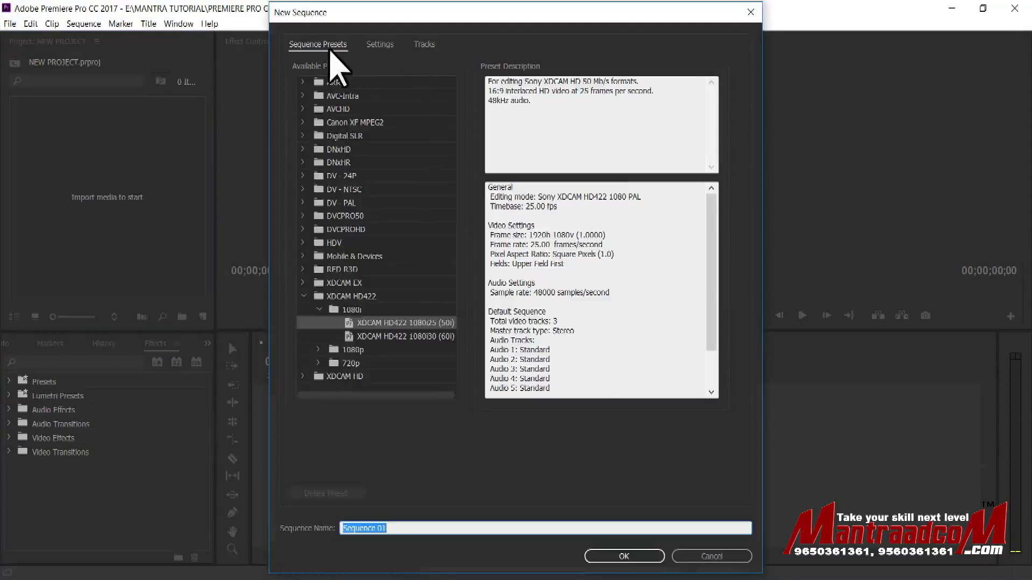
- Look through the new sequence's general settings and track options, and return to the list of sequence presets
click(378, 45)
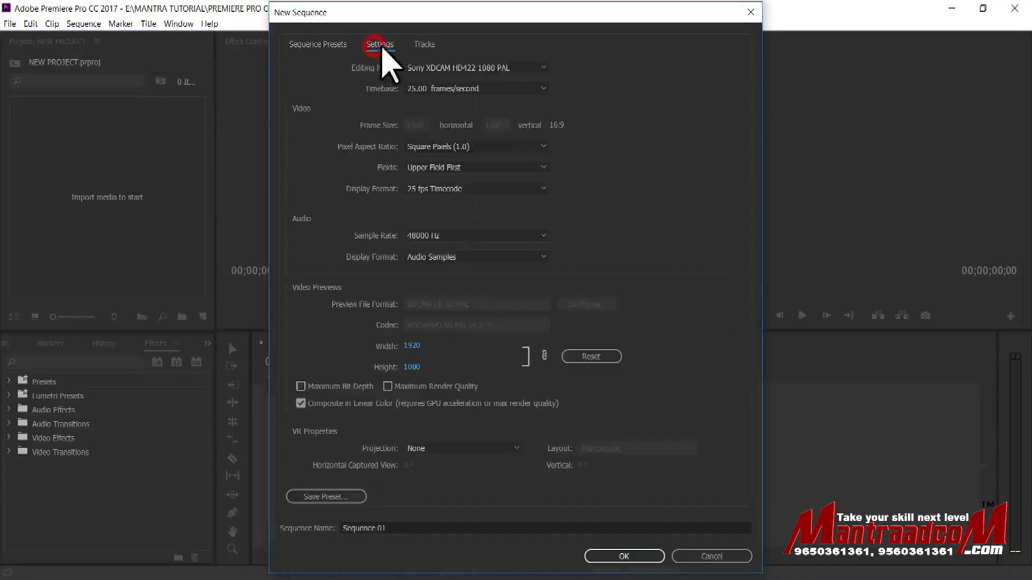
click(424, 45)
click(322, 46)
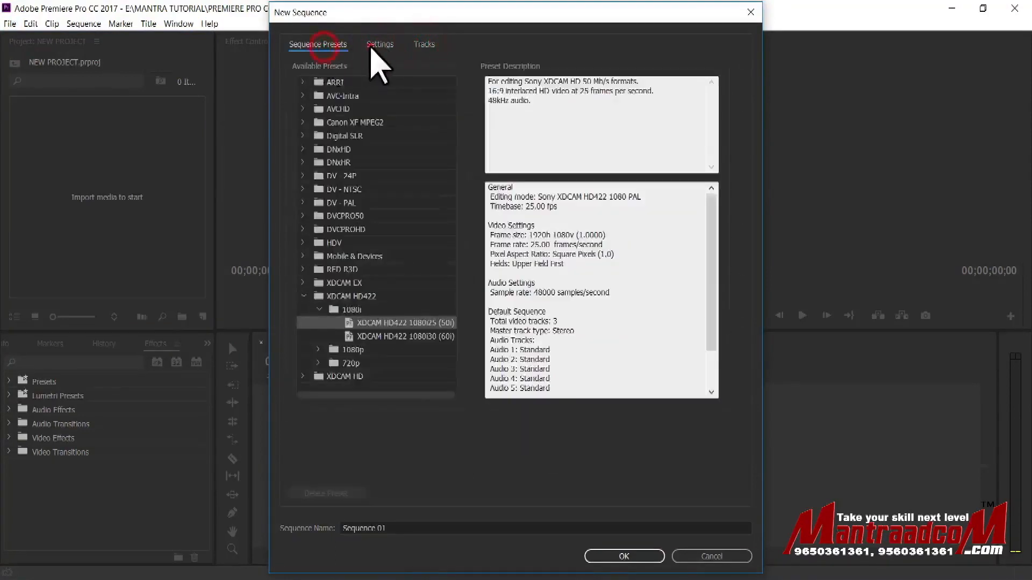
click(372, 45)
click(422, 45)
click(376, 45)
click(325, 45)
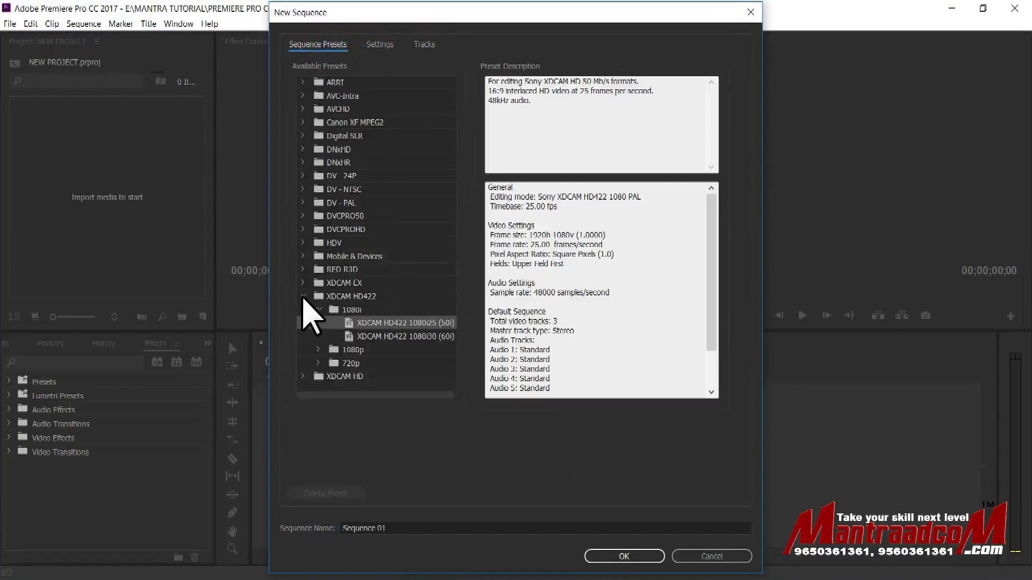
- Examine the HDV 1080i25 (50i) sequence preset and its description, and collapse the HDV group
click(303, 297)
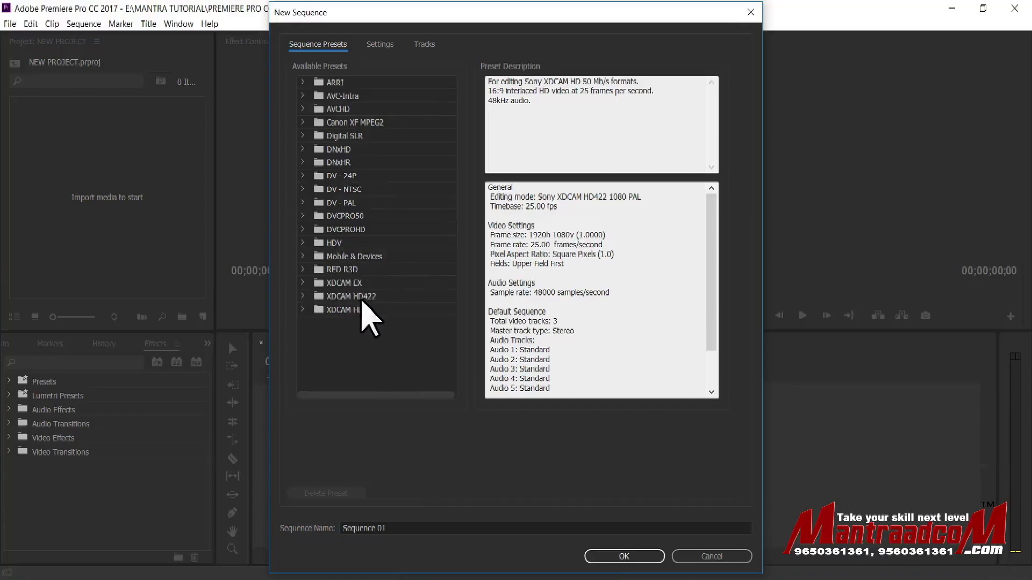
click(362, 296)
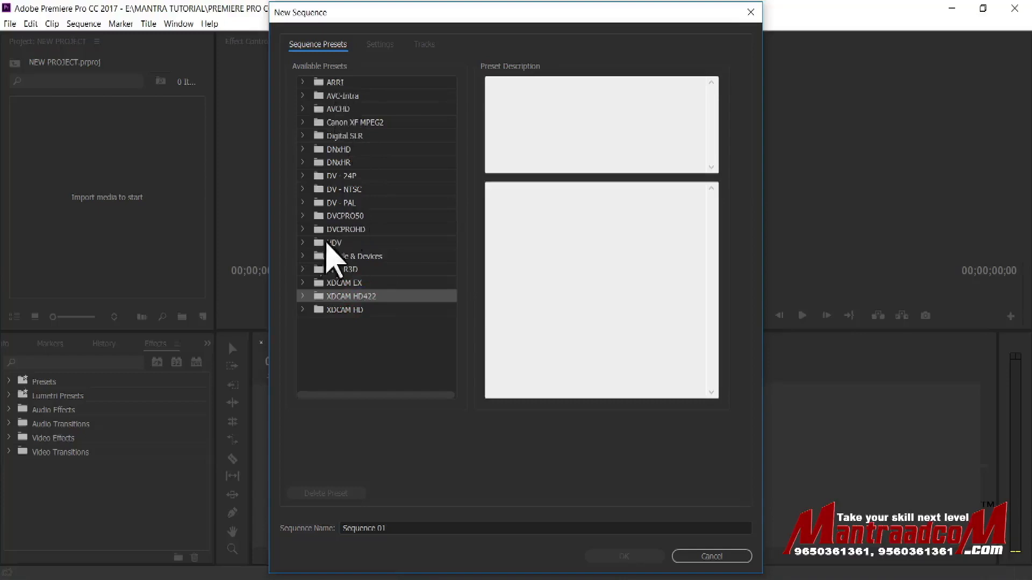
click(302, 243)
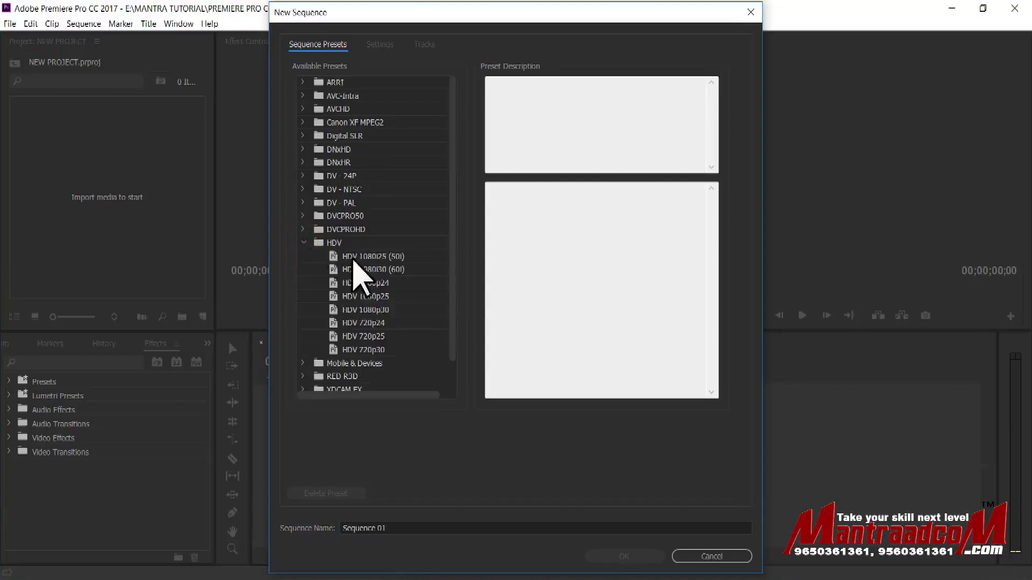
click(368, 260)
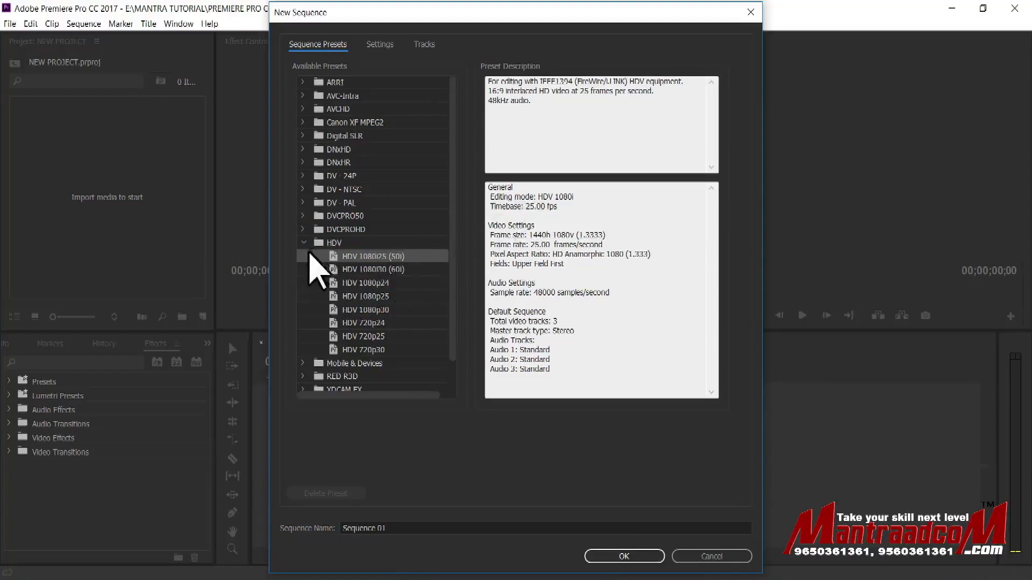
click(303, 243)
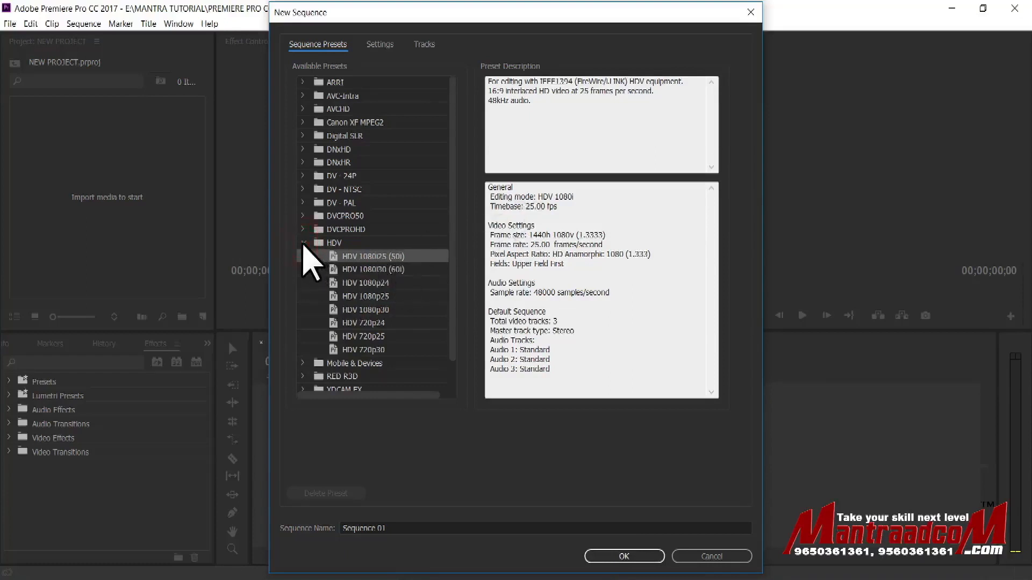
click(303, 243)
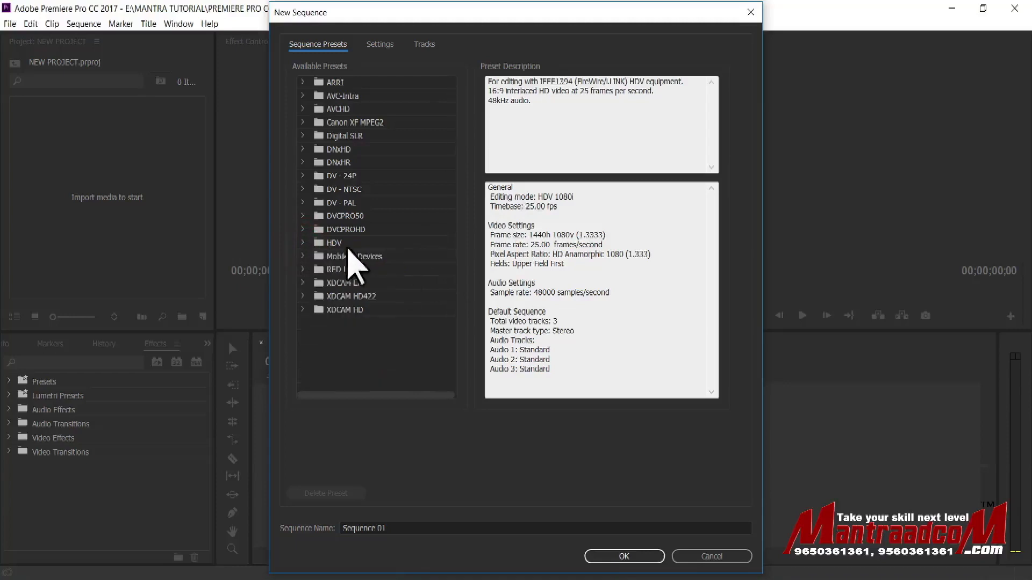
- Examine the 720p24 preset in the XDCAM HD422 group, and collapse its 720p folder
click(355, 296)
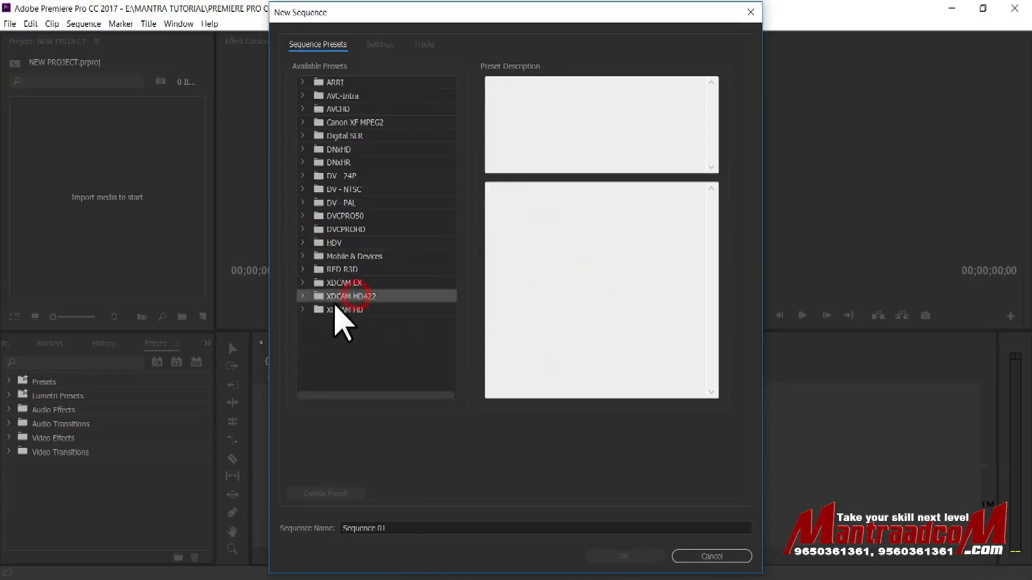
click(304, 297)
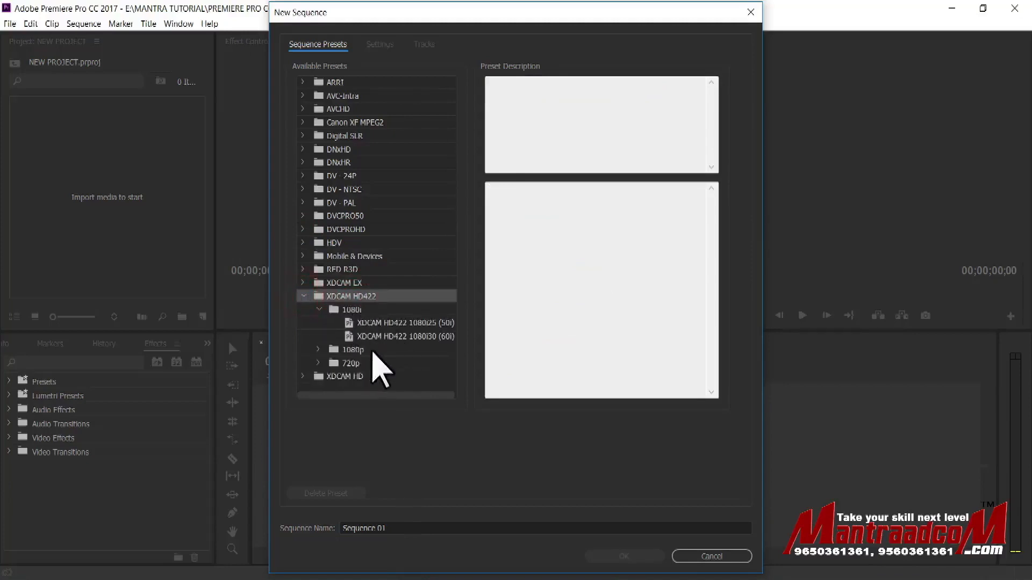
click(318, 310)
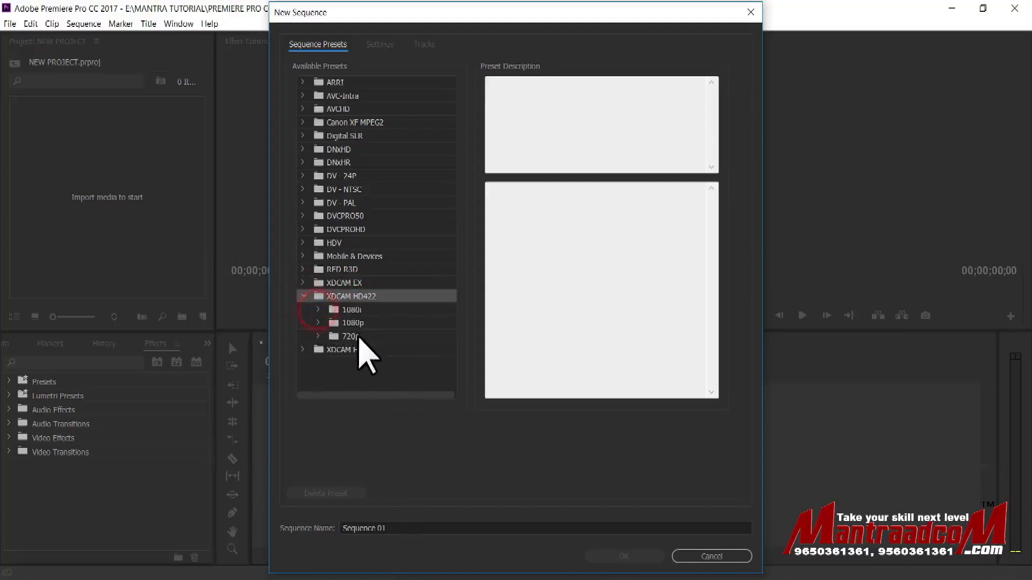
click(348, 336)
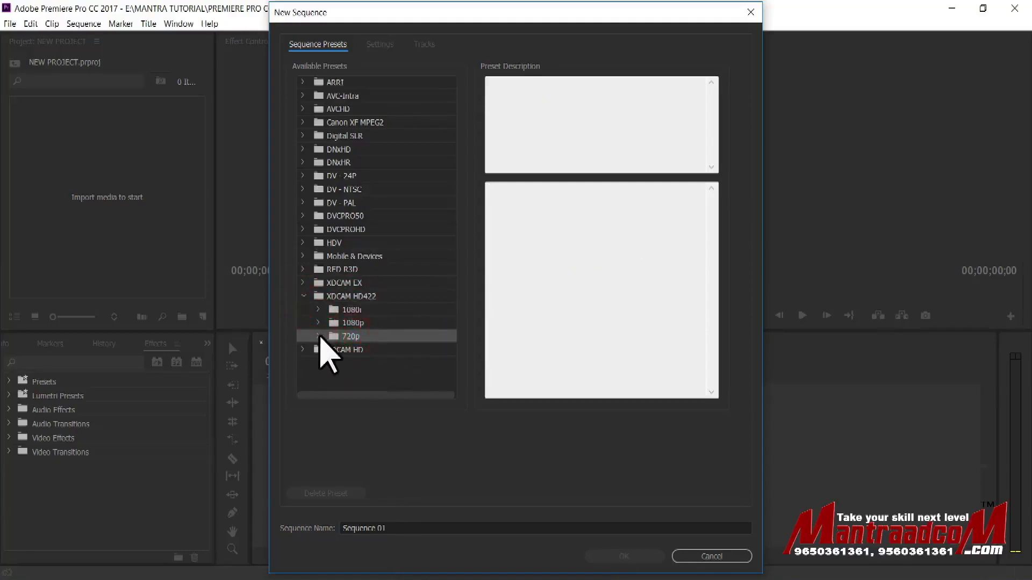
click(318, 337)
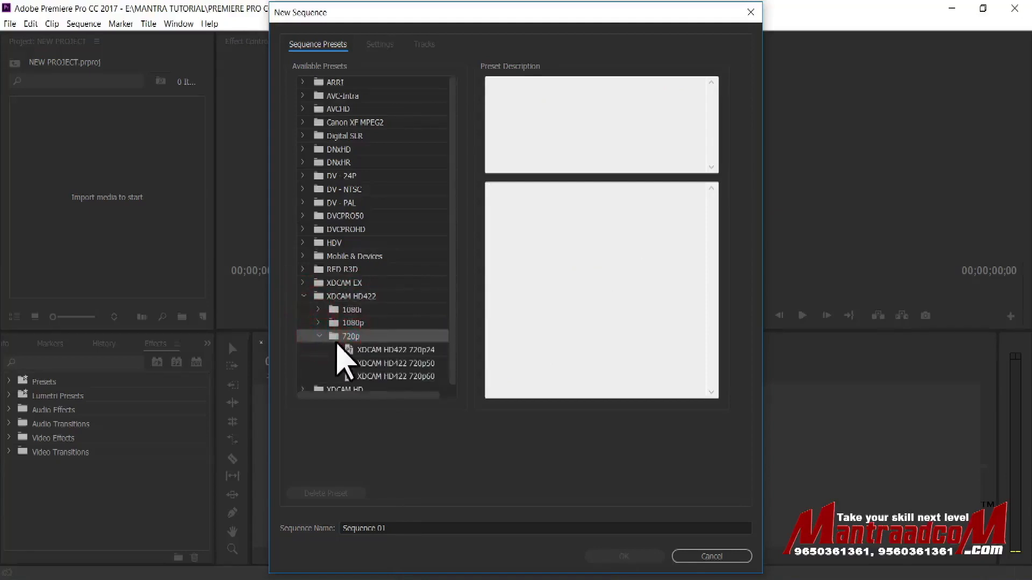
click(407, 350)
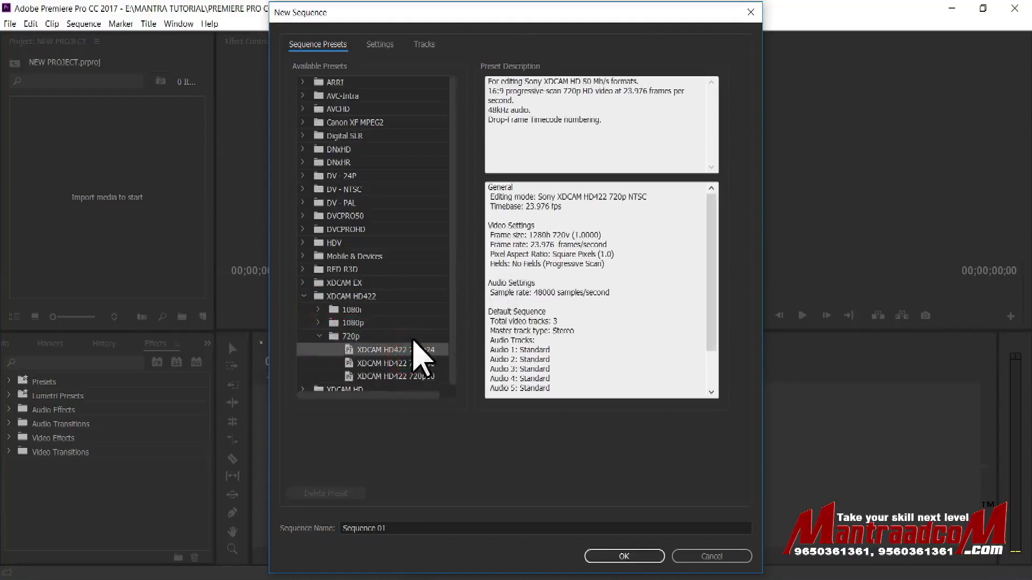
click(318, 334)
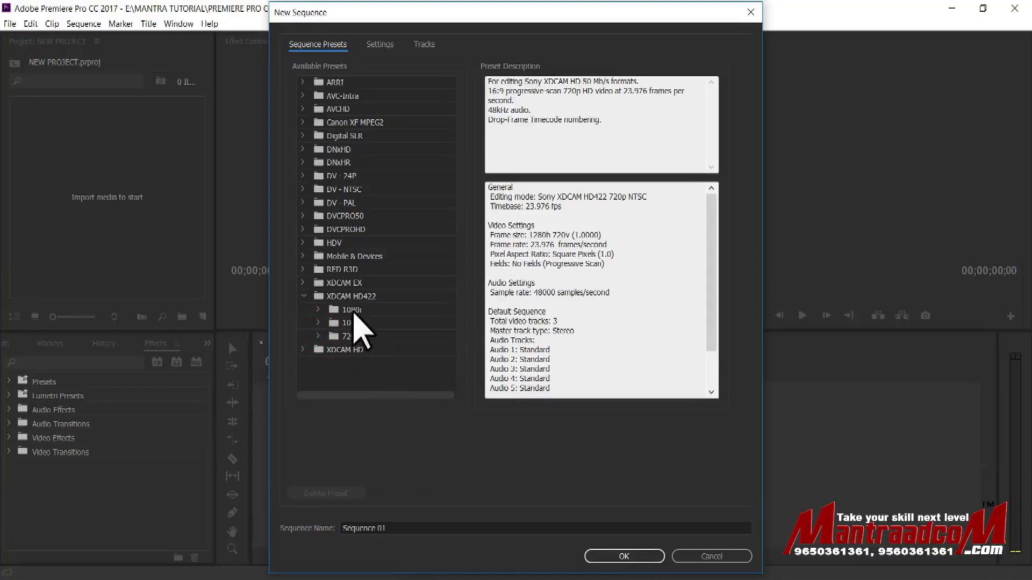
- Compare the XDCAM HD422 1080i presets and select XDCAM HD422 1080i25 (50i) for the sequence
click(352, 310)
click(317, 309)
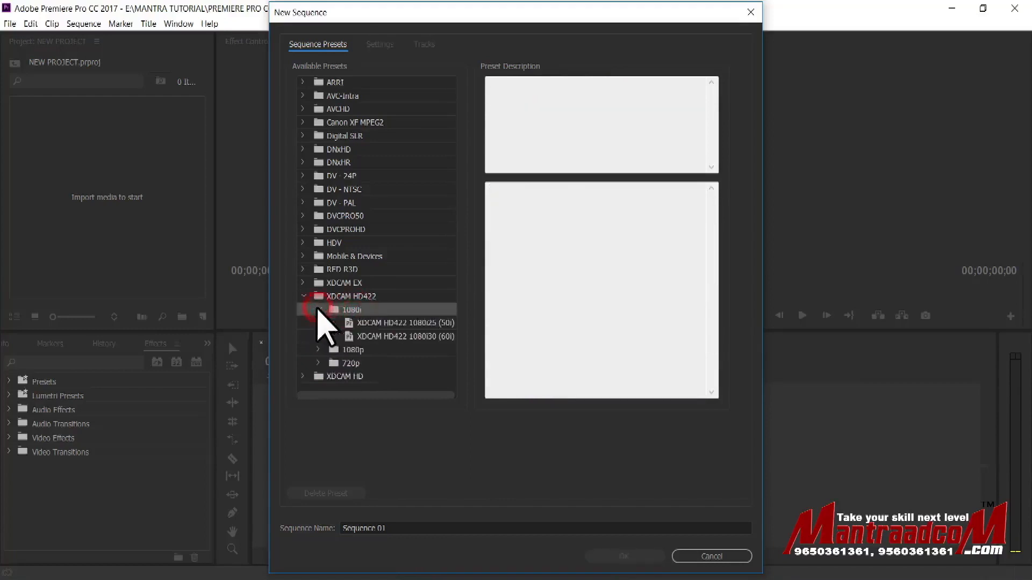
click(318, 310)
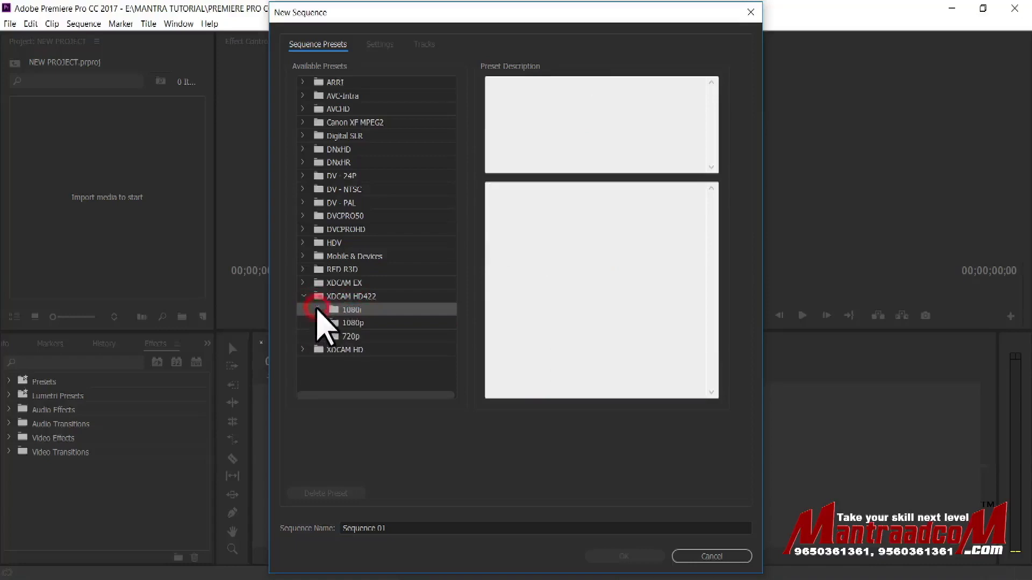
click(318, 310)
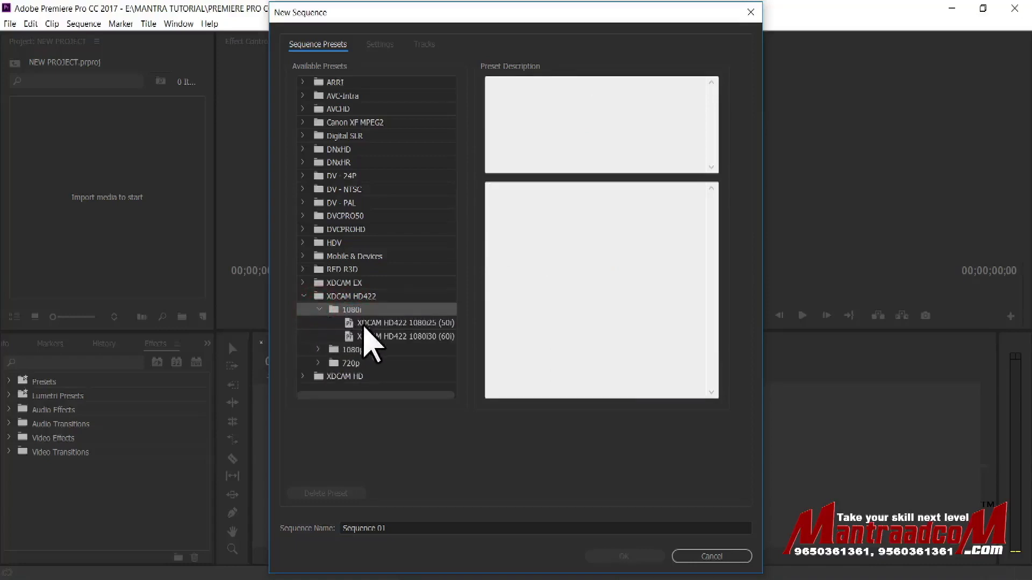
click(386, 322)
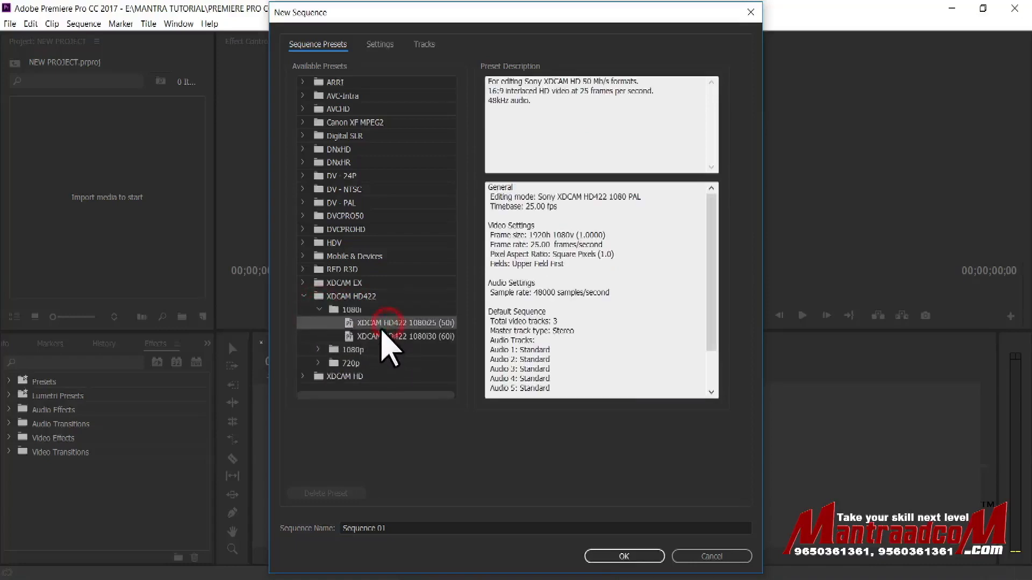
click(381, 335)
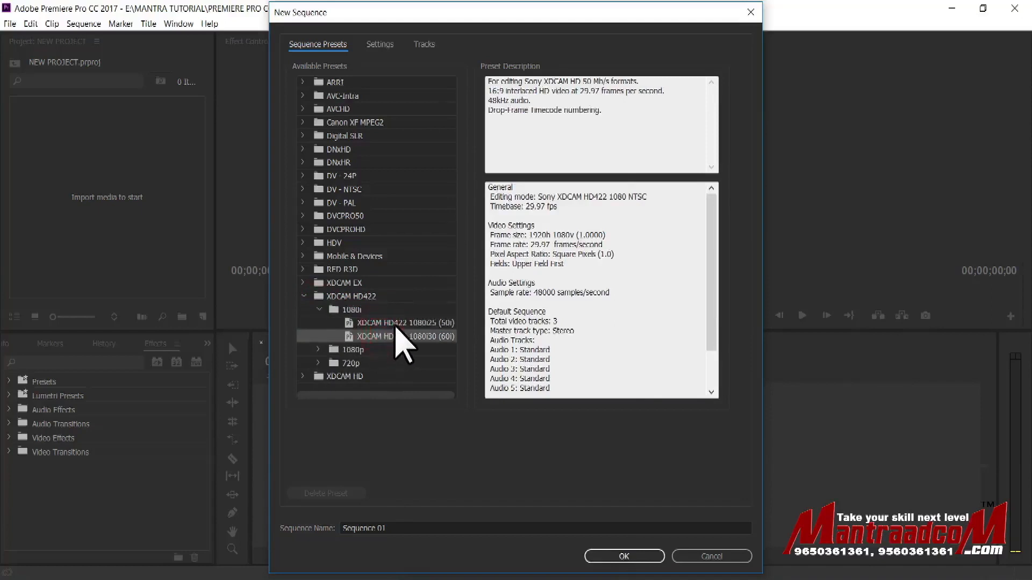
click(396, 322)
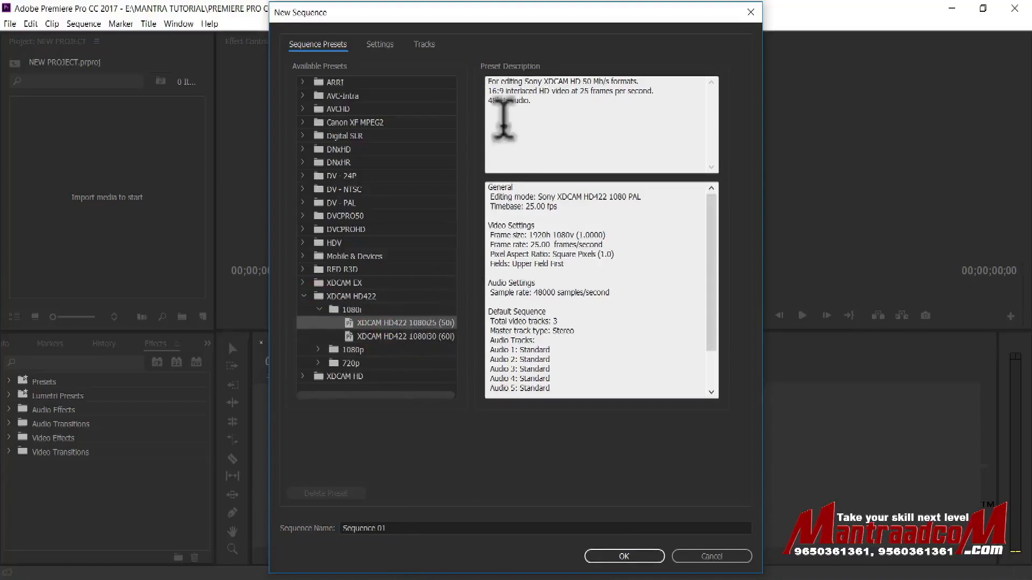
- Highlight the bit rate and the frame rate in the selected preset's description
double_click(586, 81)
drag(598, 79, 612, 80)
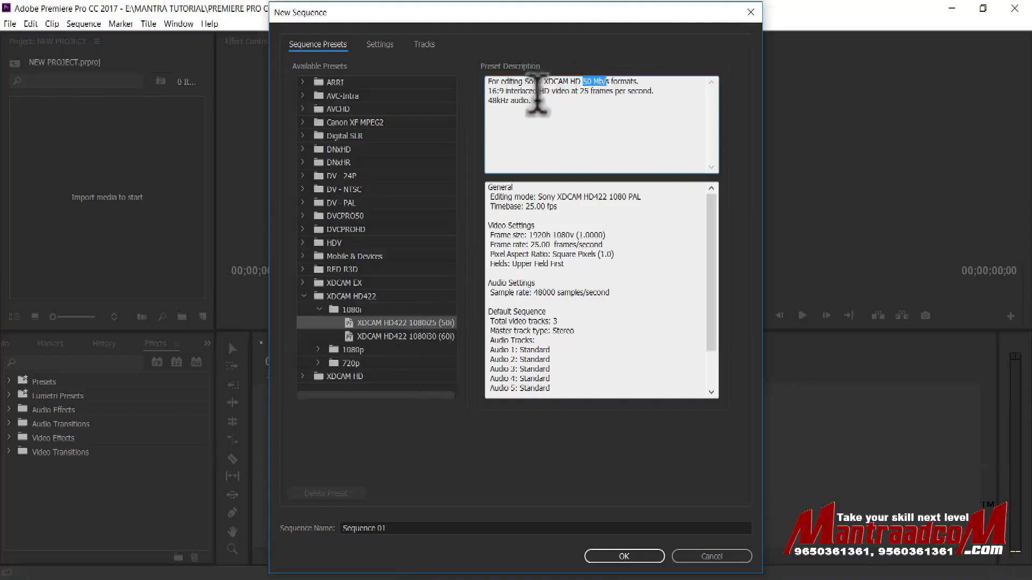
click(520, 93)
drag(589, 94, 601, 93)
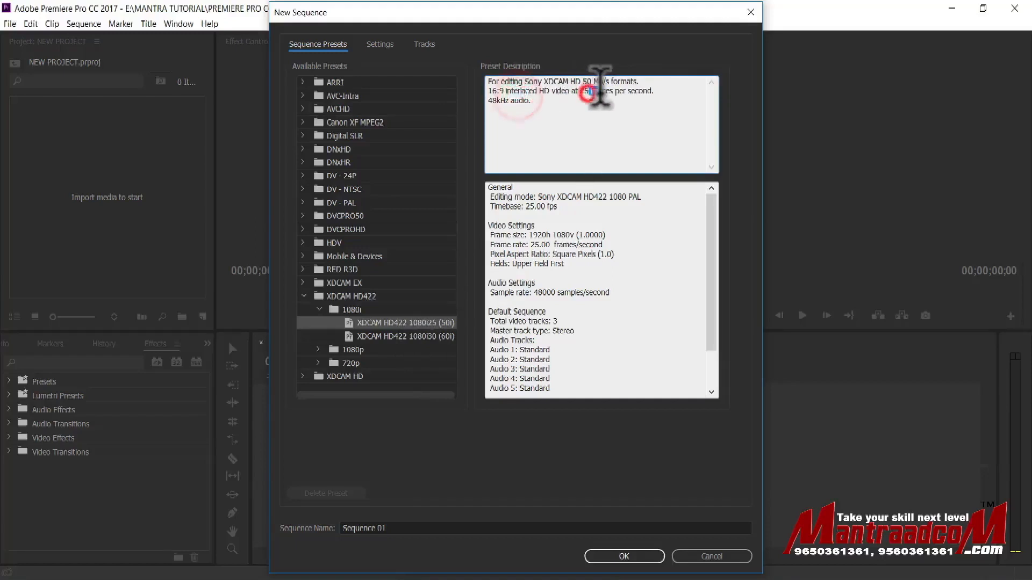
- Highlight the audio rate in the preset description, and the editing mode, timebase, frame size and frame rate in its details
drag(488, 101, 520, 101)
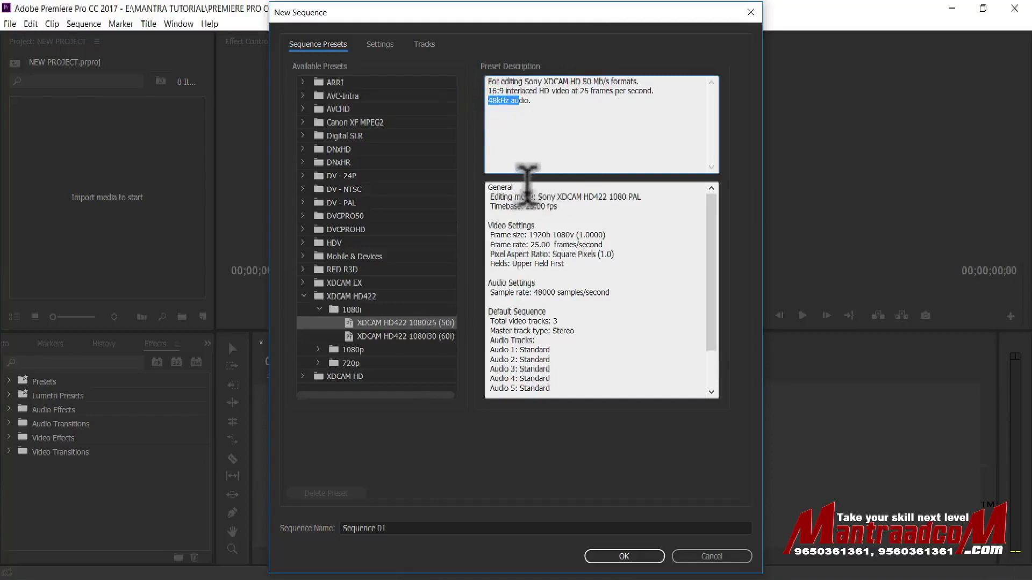
drag(546, 197, 637, 194)
drag(558, 206, 577, 226)
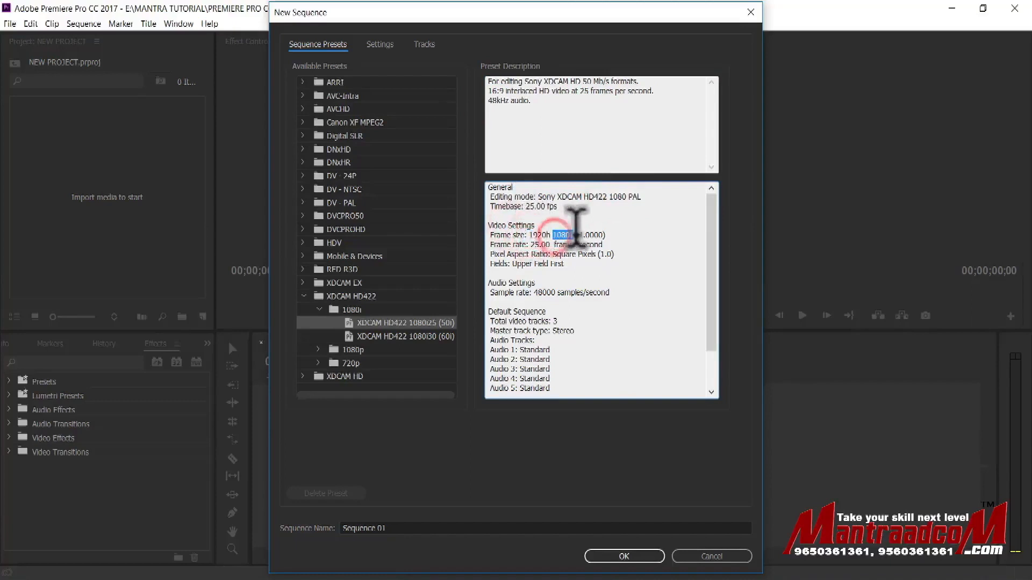
click(540, 235)
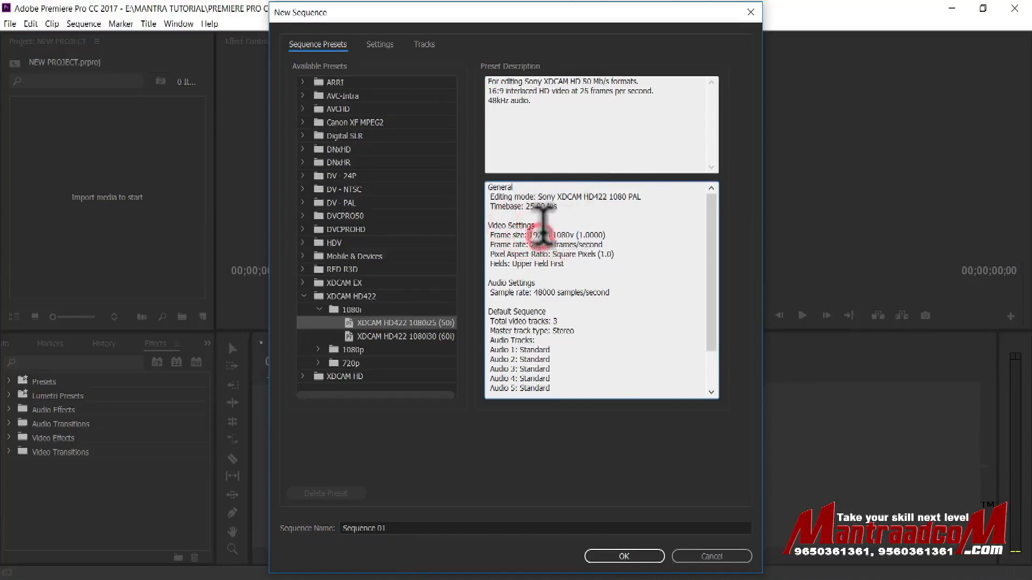
click(537, 248)
drag(538, 247, 545, 244)
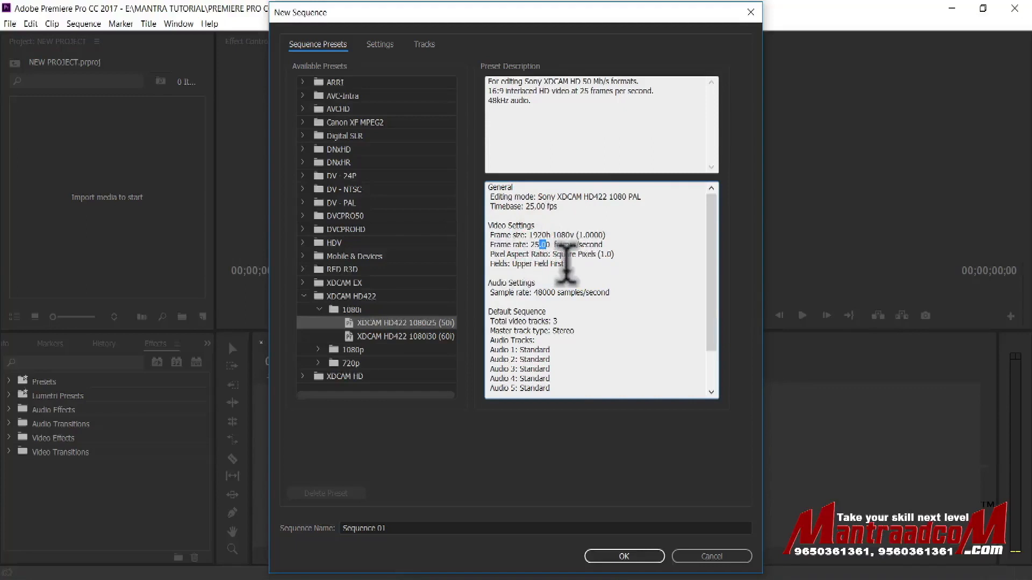
- Highlight the audio sample rate and the list of default audio tracks in the preset details
click(535, 294)
drag(534, 294, 543, 294)
drag(711, 258, 715, 350)
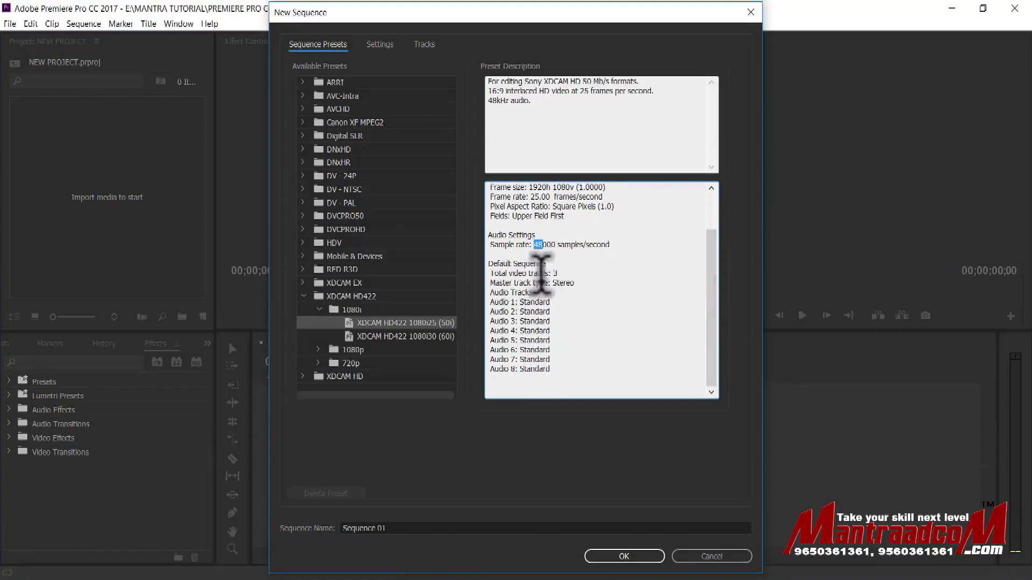
drag(555, 302, 547, 371)
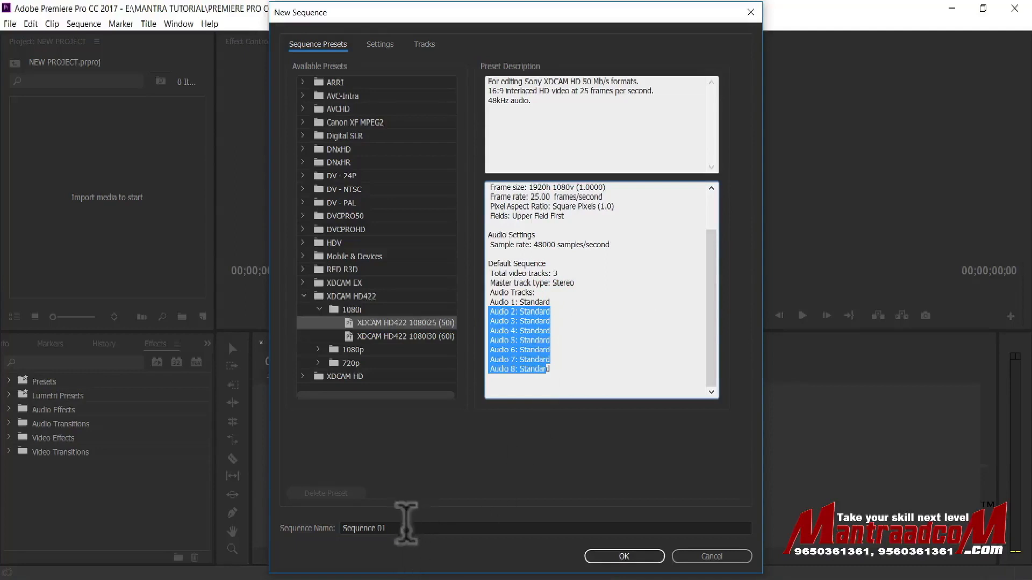
- Name the sequence Mantra Premiere Training
click(404, 529)
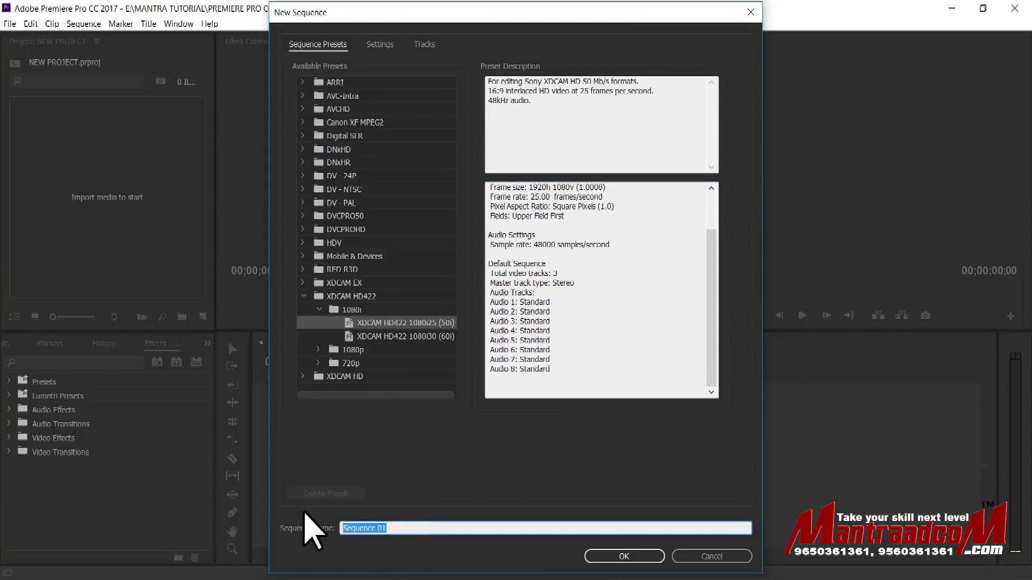
text(Mantra Premiere Training)
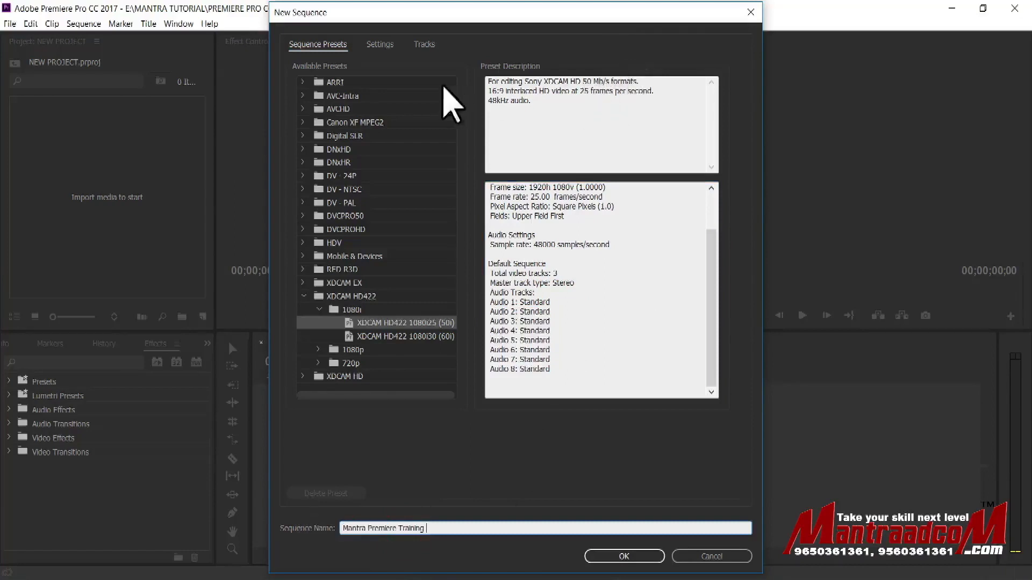
- Review the sequence settings, including the available editing modes and the VR projection options
click(380, 45)
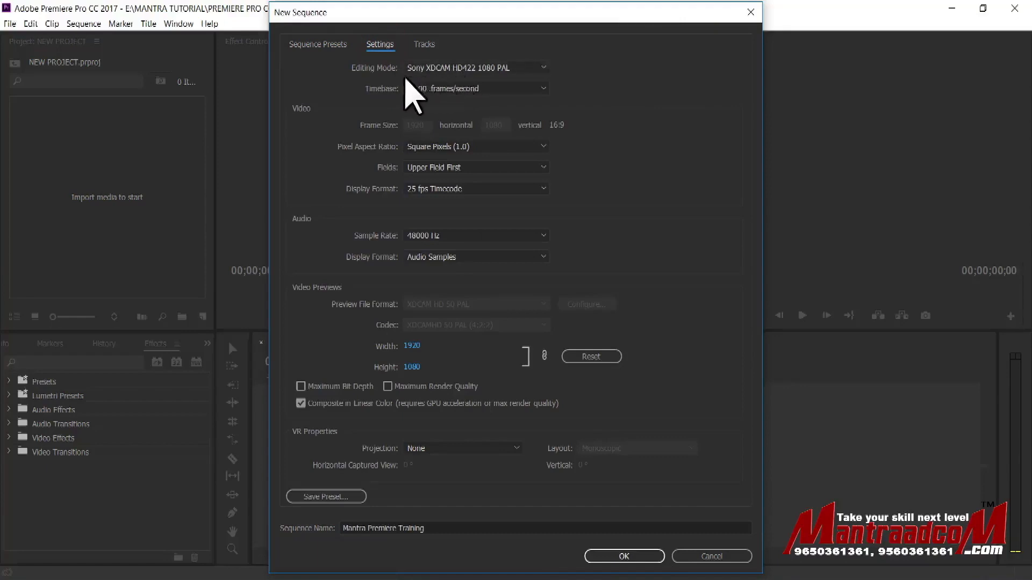
click(442, 68)
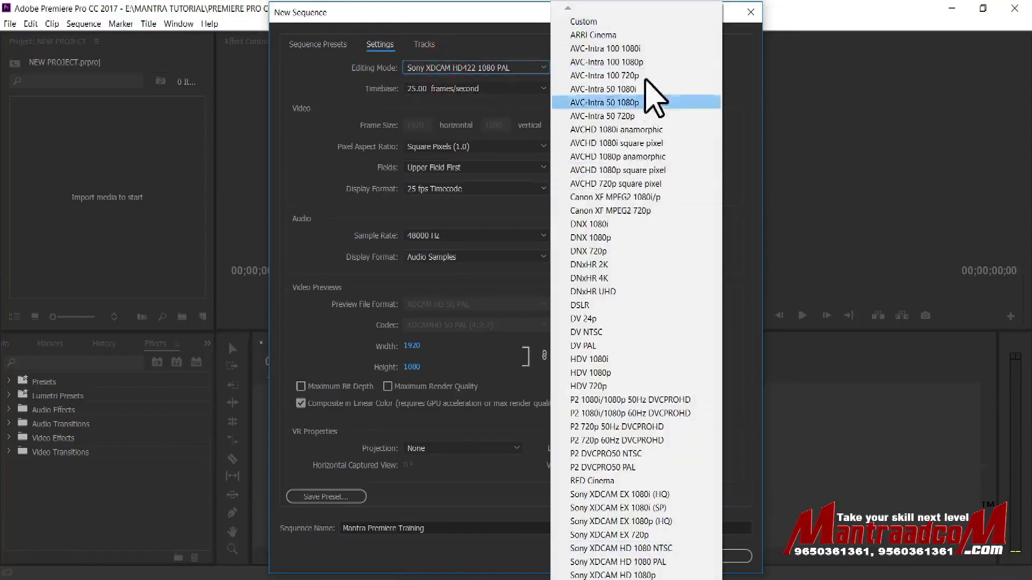
click(505, 47)
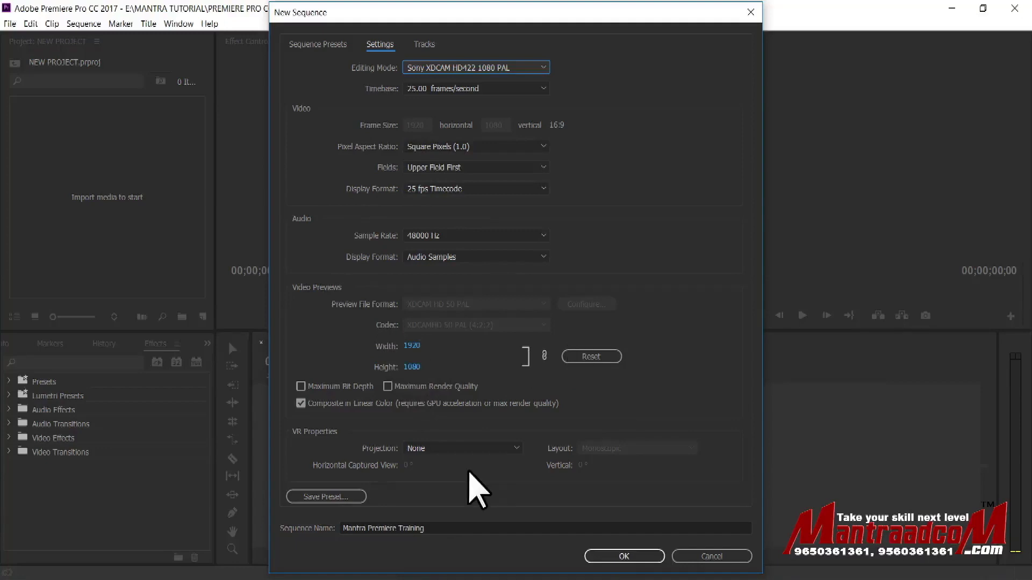
click(436, 448)
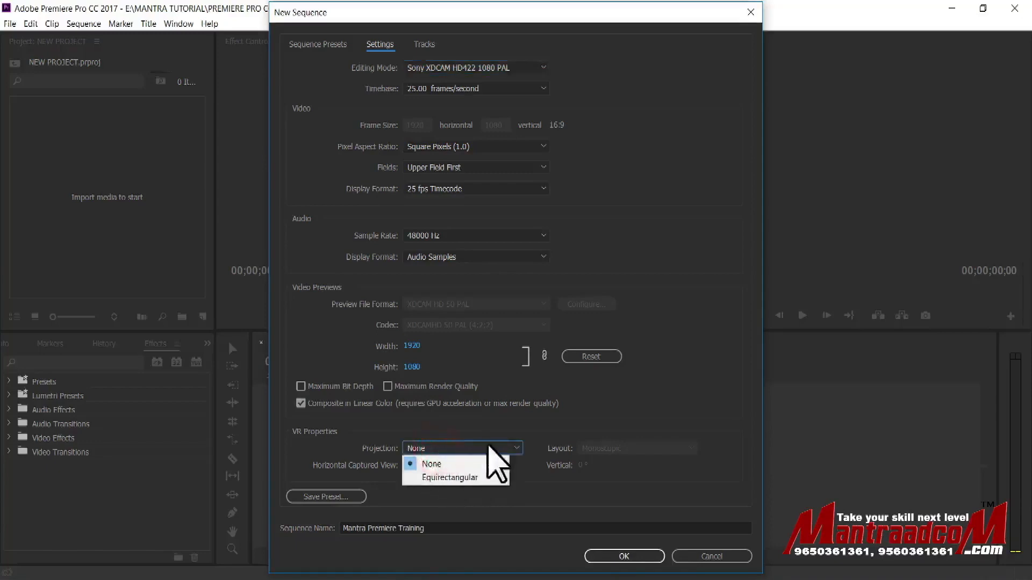
click(513, 448)
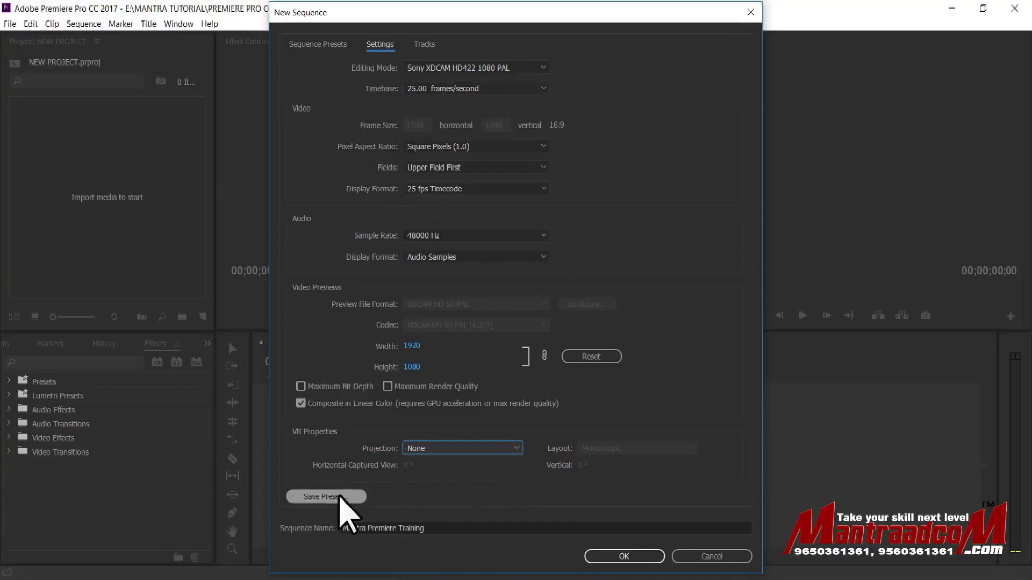
- Try a count of 98 video tracks in the sequence's track settings, and set it back to 3
click(424, 44)
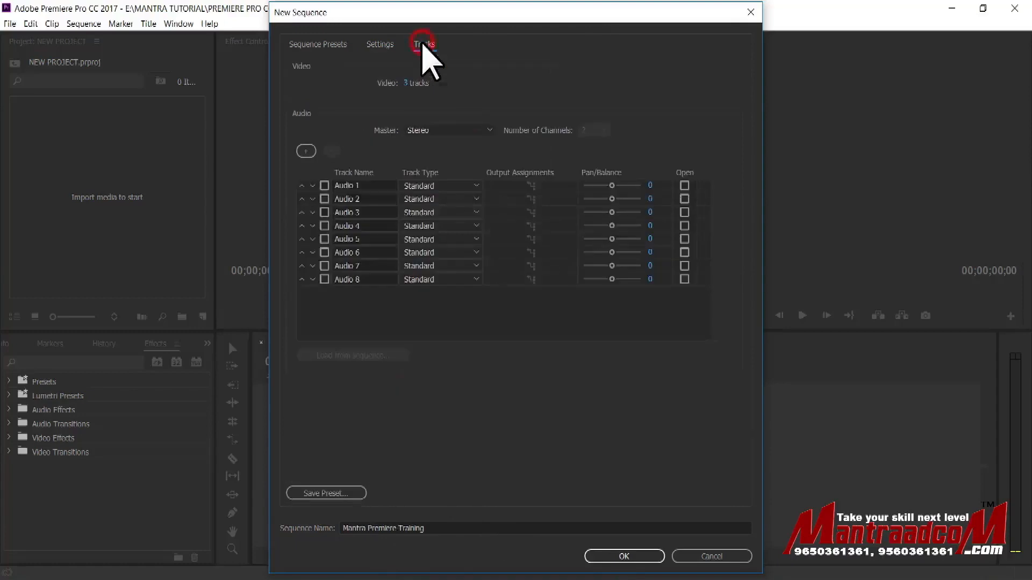
click(409, 85)
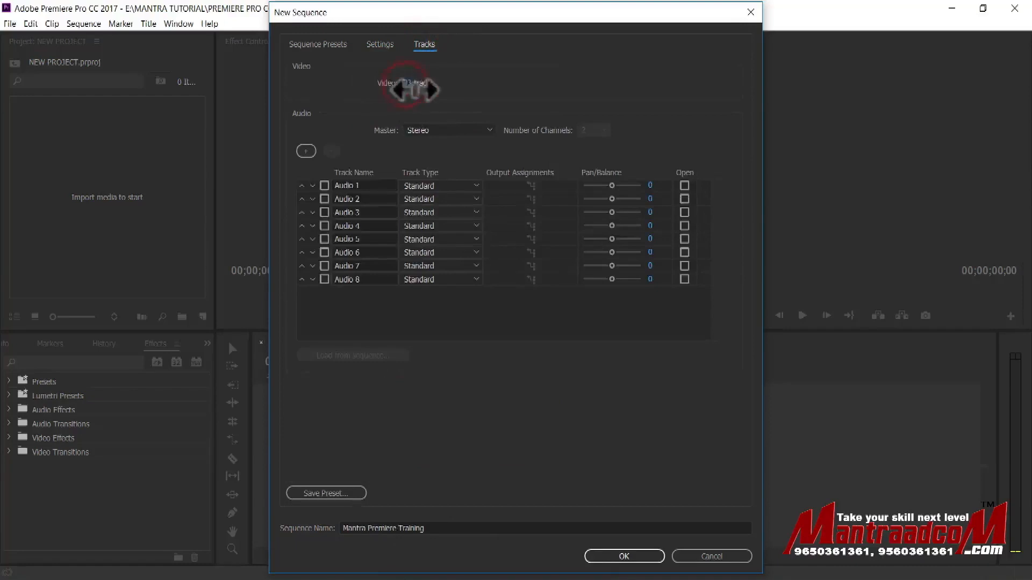
drag(412, 91, 844, 94)
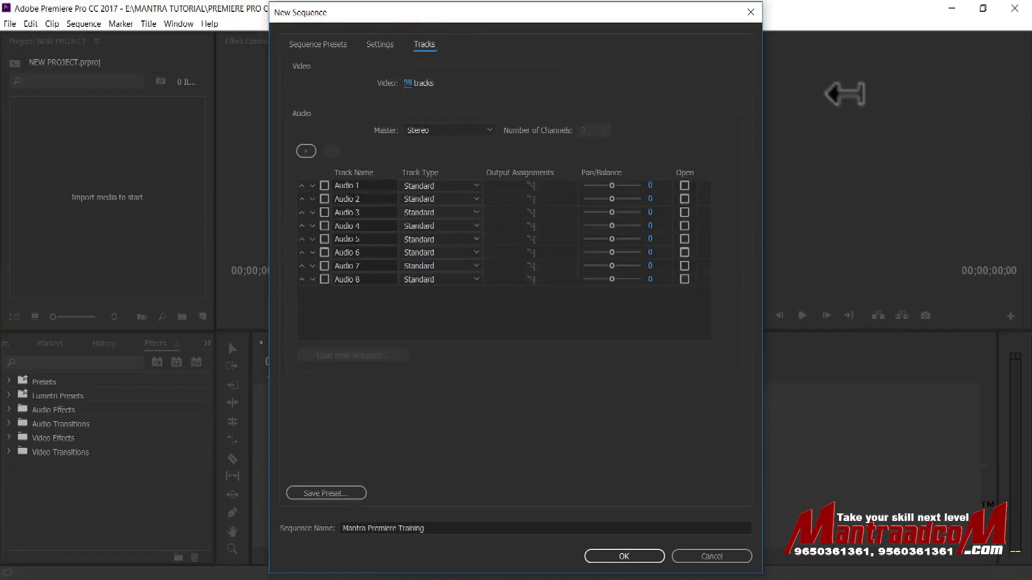
click(410, 83)
click(335, 300)
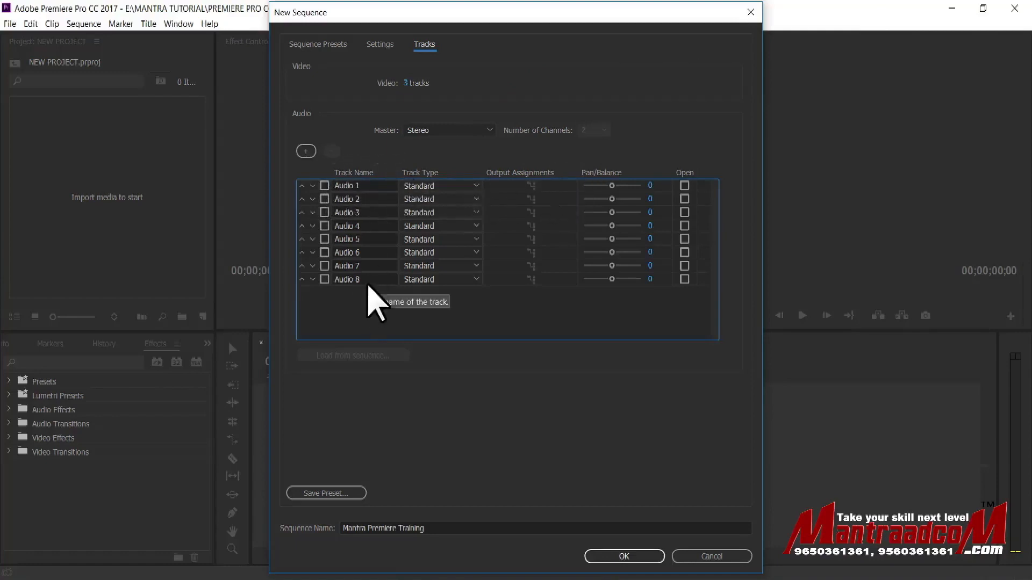
- Remove the audio tracks Audio 5, Audio 6, Audio 7 and Audio 8 from the sequence
click(324, 280)
click(324, 266)
click(324, 253)
click(325, 239)
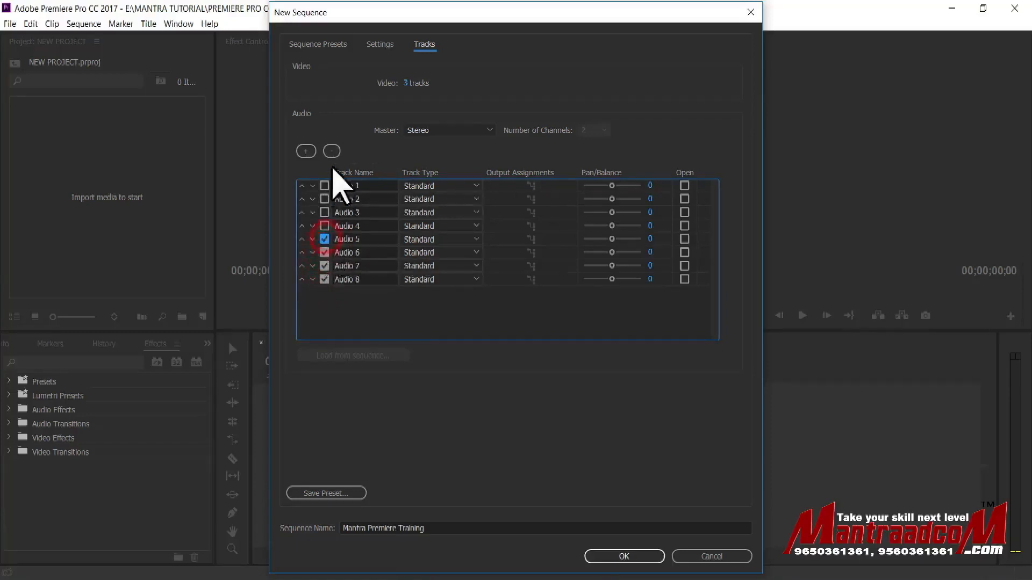
click(332, 151)
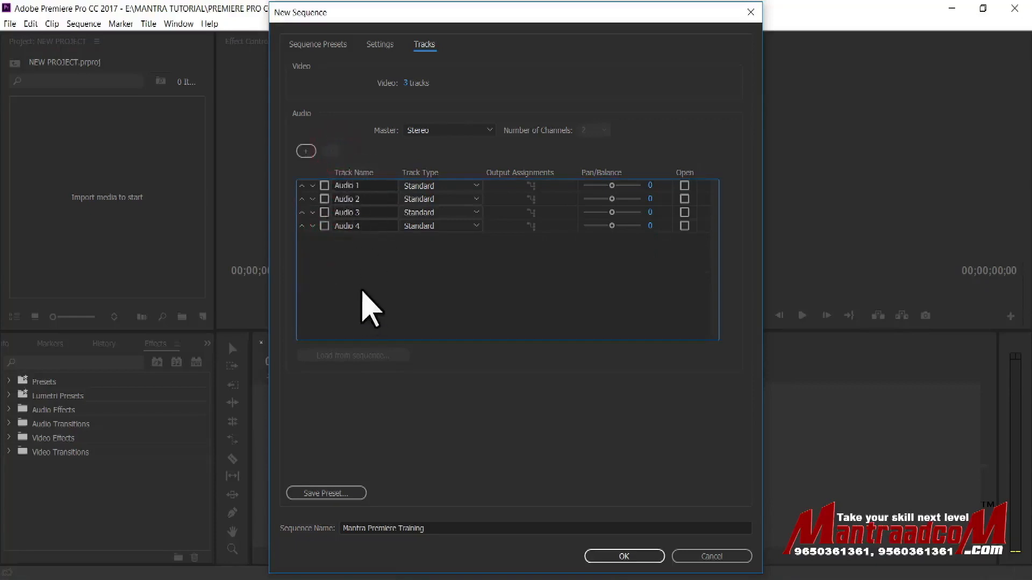
- Try adding two more audio tracks to the sequence, and remove them again
click(305, 151)
click(305, 151)
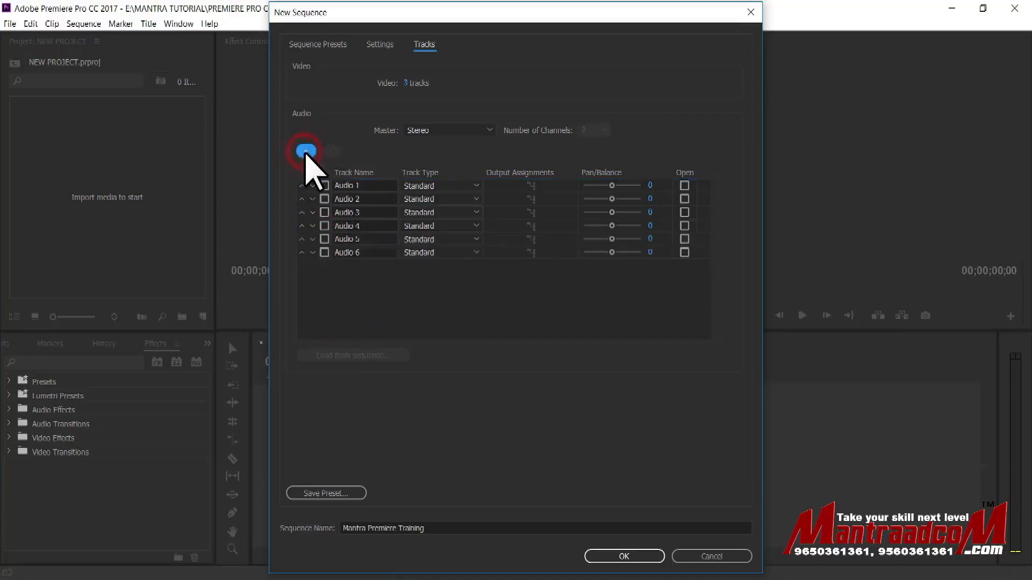
click(324, 239)
click(337, 152)
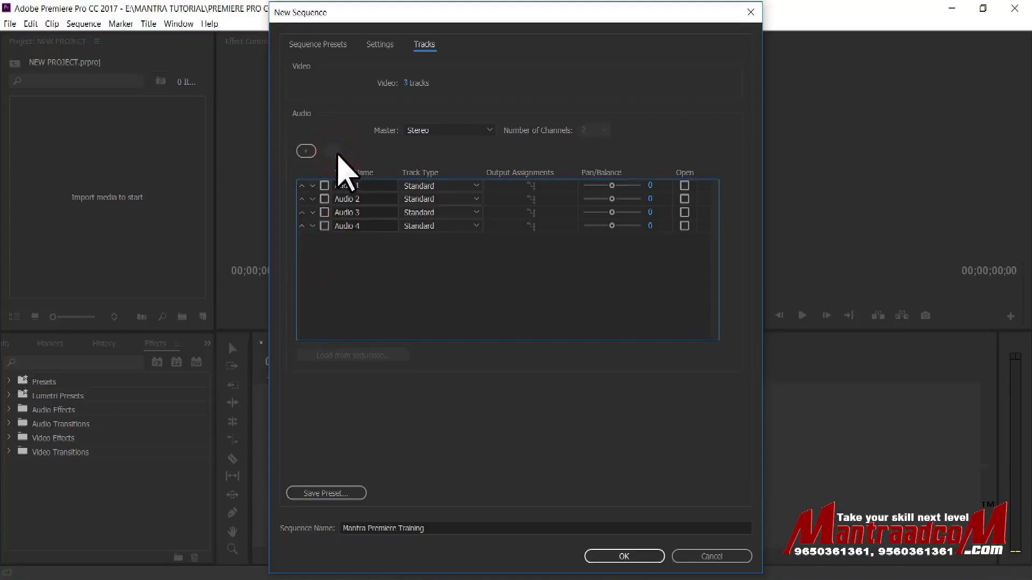
- Create the sequence with these settings and move the timeline playhead to 00:00:49:07
click(633, 556)
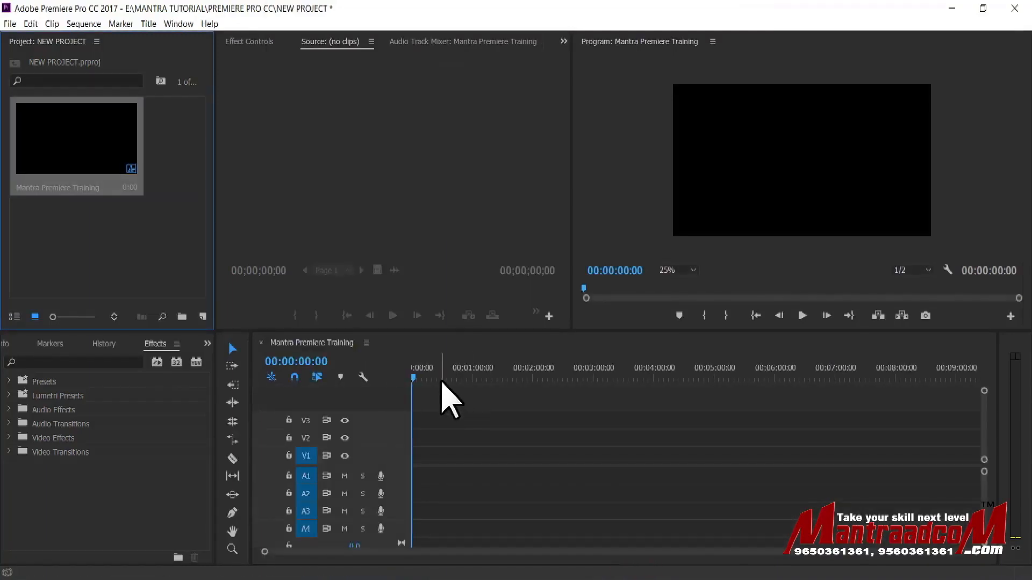
drag(433, 371, 461, 374)
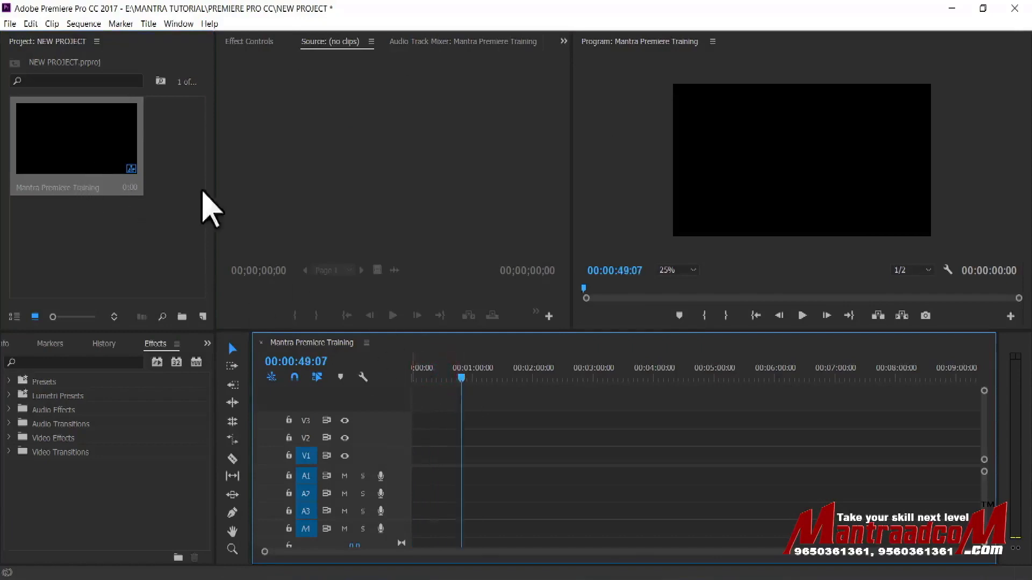
- Widen the Project panel and select the Mantra Premiere Training sequence in it
drag(216, 110, 360, 111)
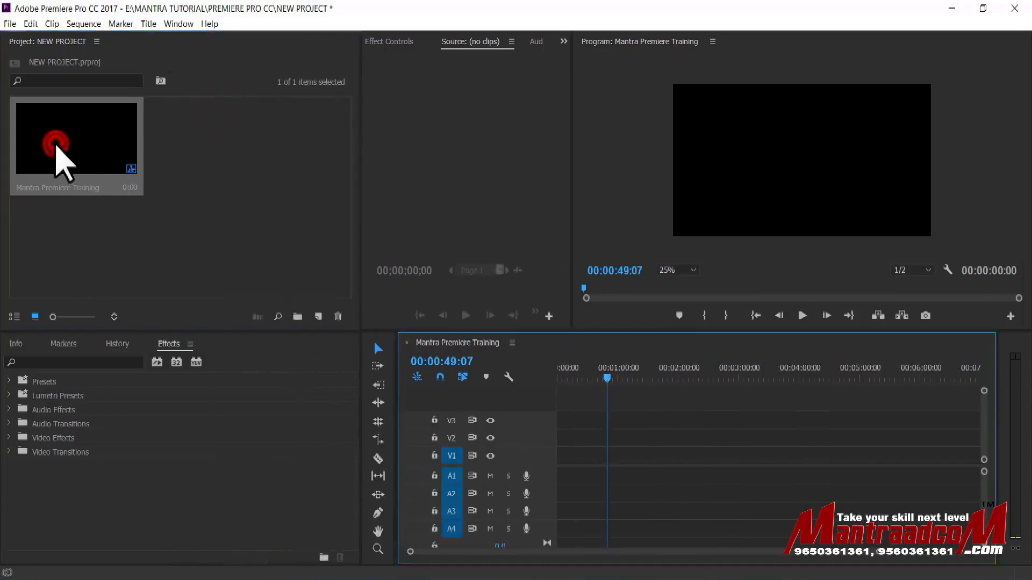
click(134, 177)
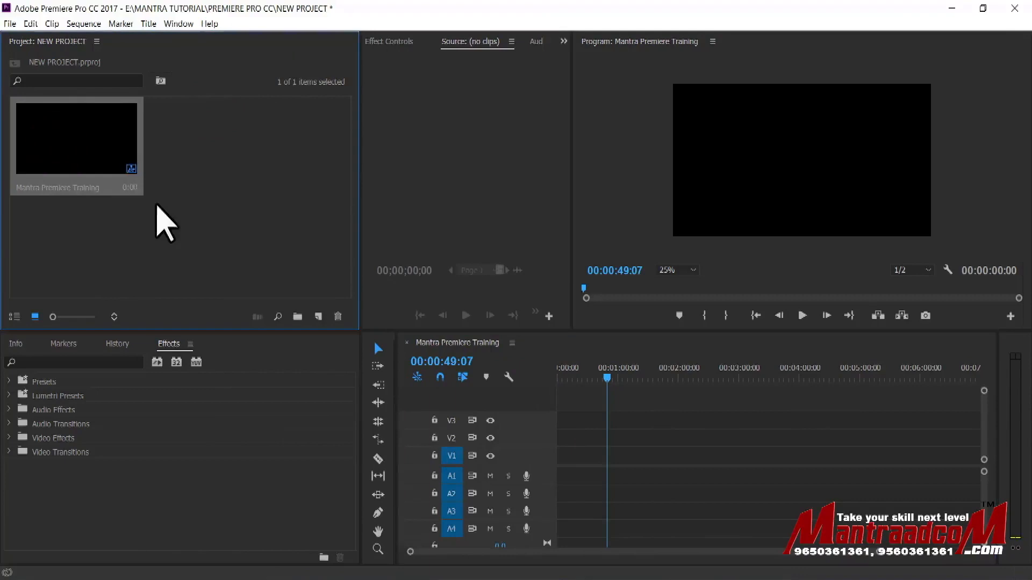
click(10, 24)
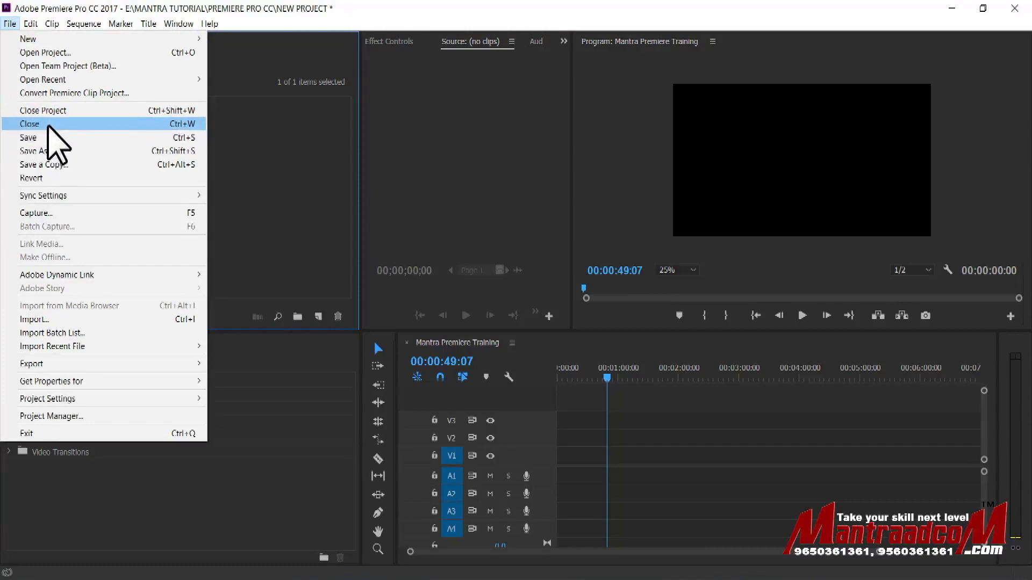
click(296, 180)
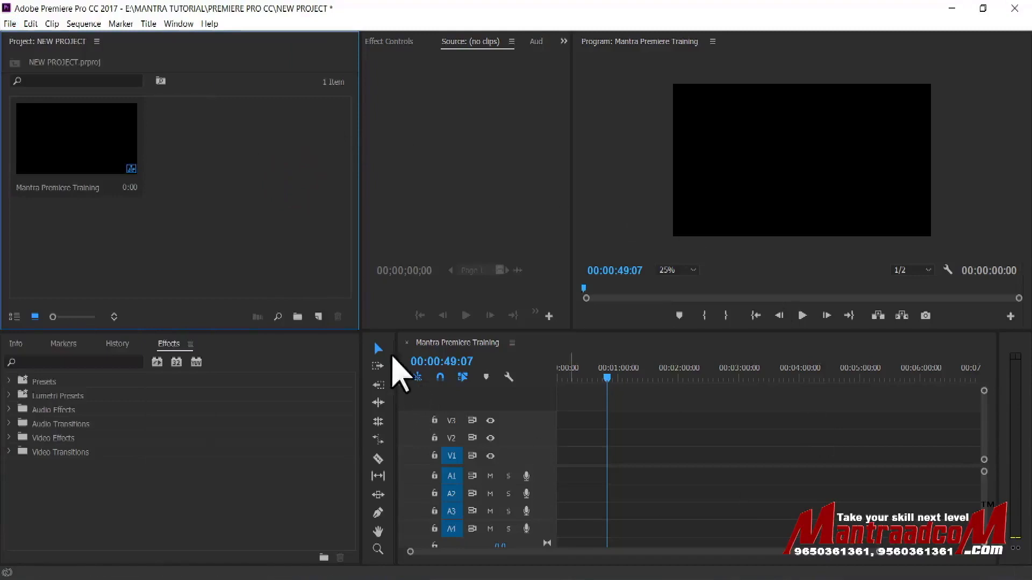